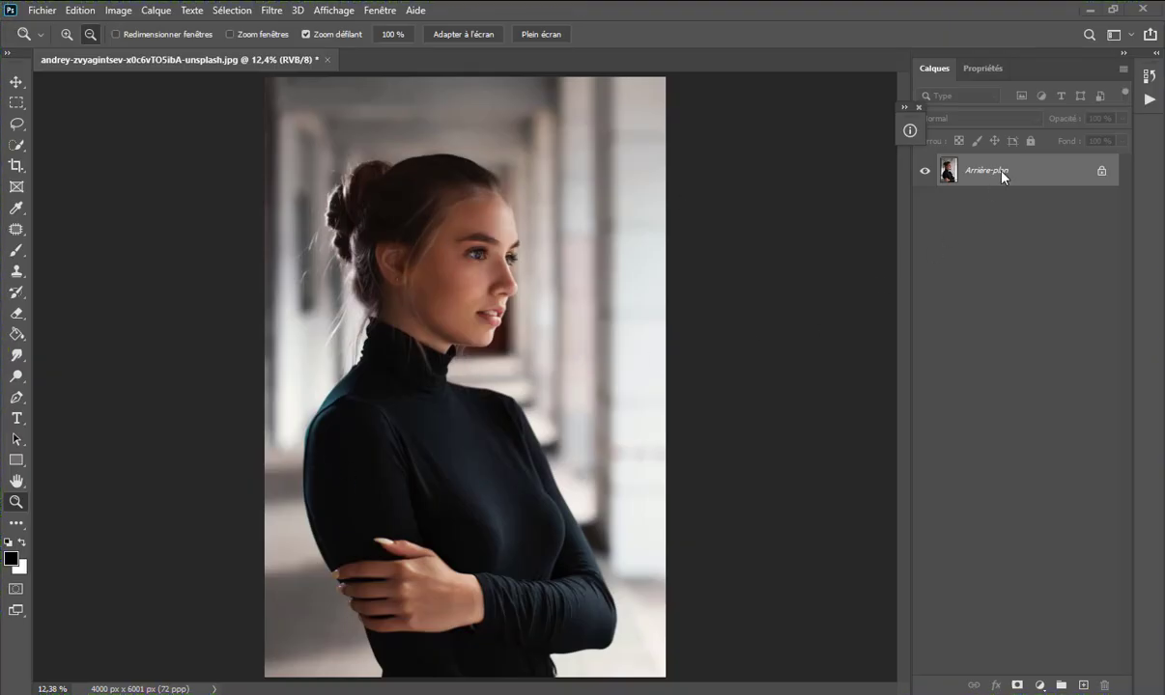
Duplicate the background and add a Correspondance de couleur layer using HorrorBlue.3DL
{"action": "mouse_move", "coordinate": [1030, 180]}
{"action": "left_mouse_down"}
{"action": "mouse_move", "coordinate": [1061, 654]}
{"action": "mouse_move", "coordinate": [1083, 685]}
{"action": "left_mouse_up"}
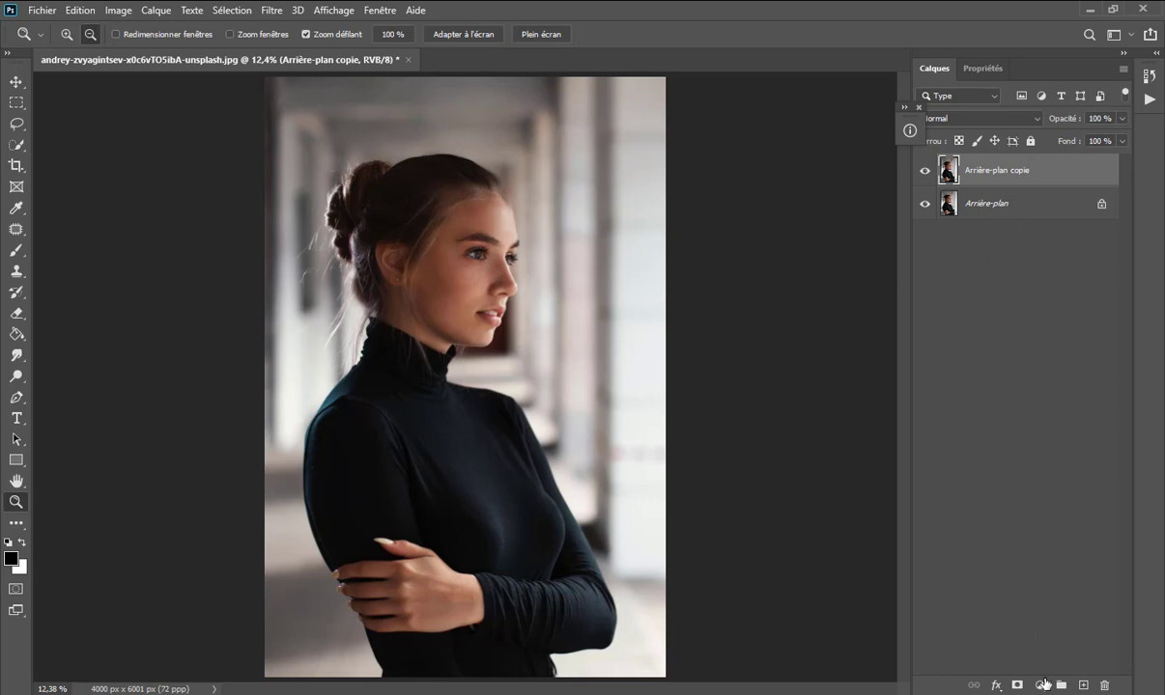
{"action": "left_click", "coordinate": [1043, 685]}
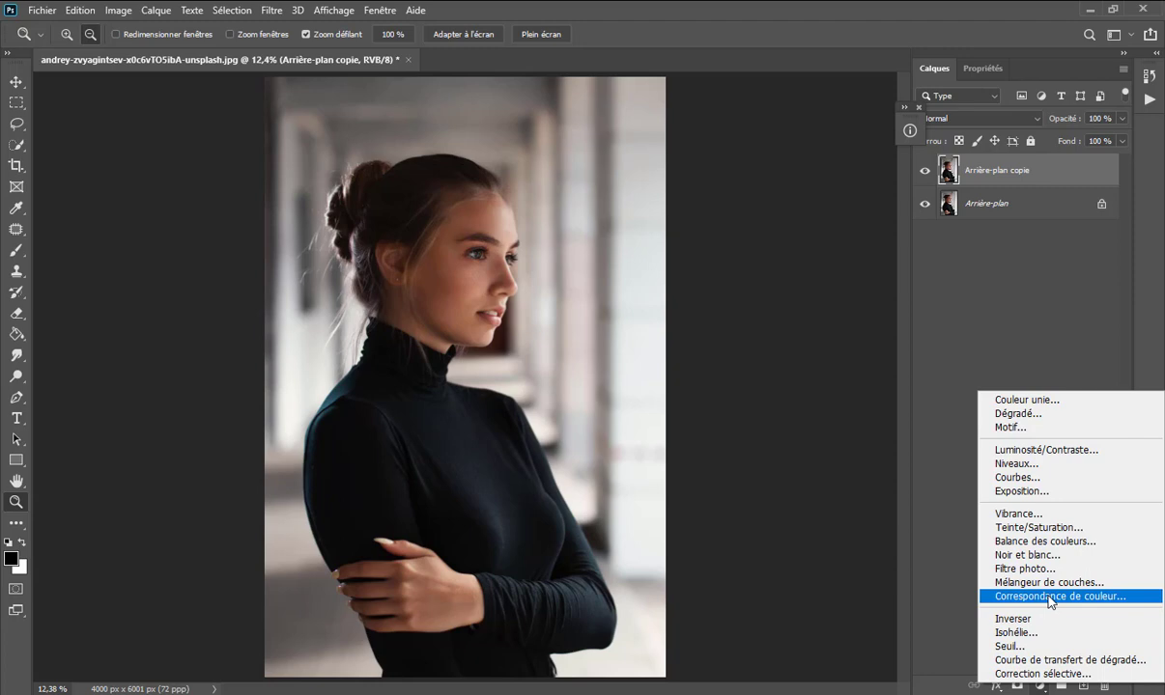
{"action": "left_click", "coordinate": [1050, 598]}
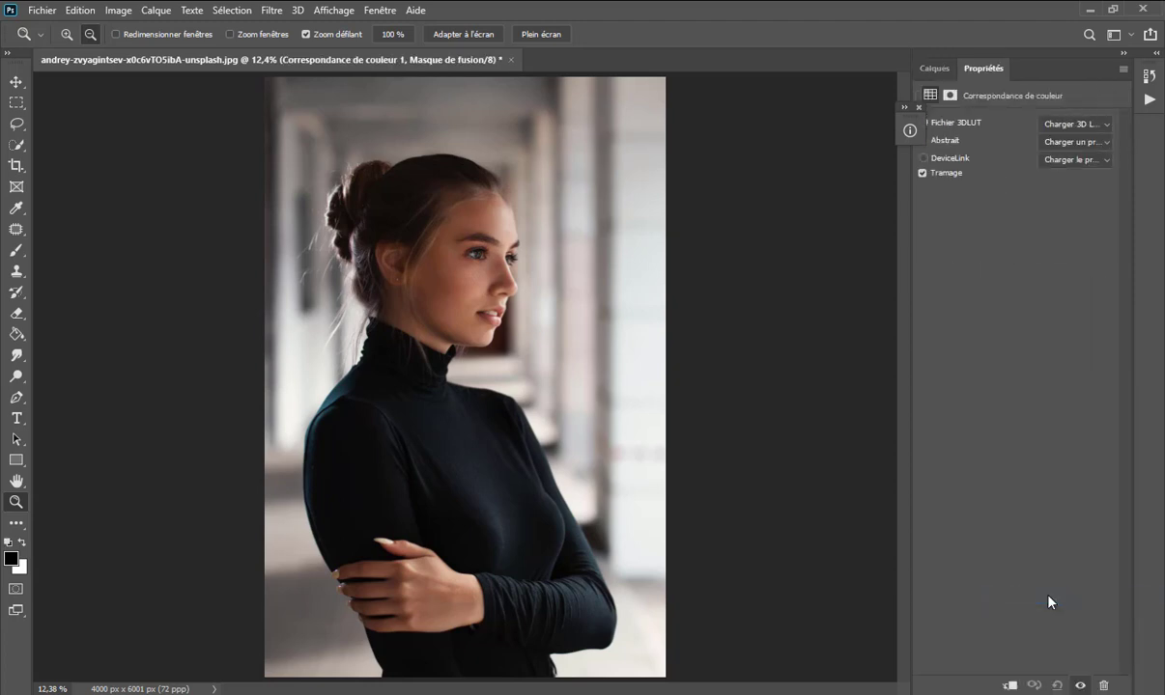
{"action": "left_click", "coordinate": [1079, 125]}
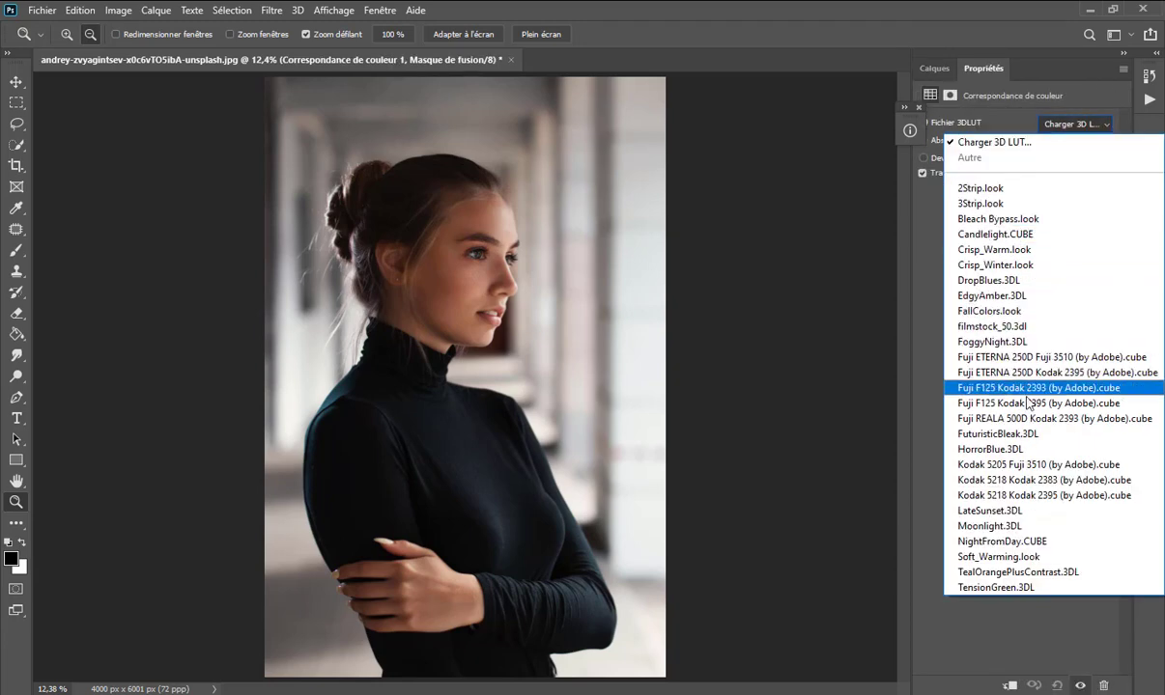
{"action": "left_click", "coordinate": [1073, 451]}
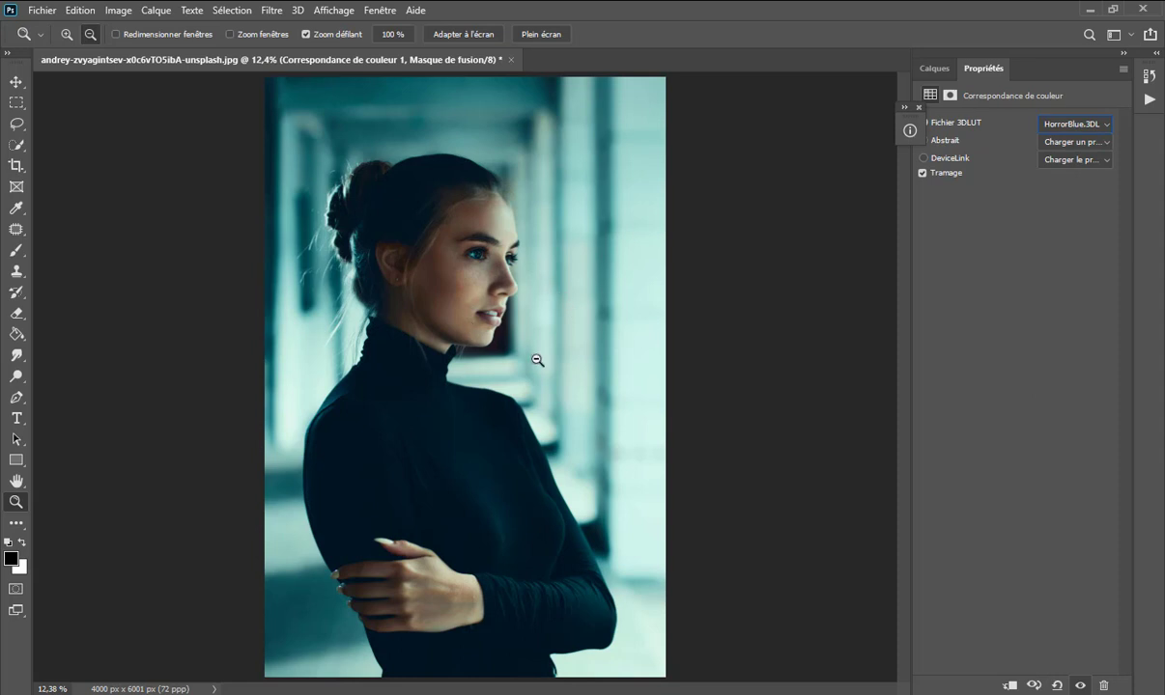
Toggle the colour lookup layer's visibility to compare the photo with and without the teal grade
{"action": "left_click", "coordinate": [933, 70]}
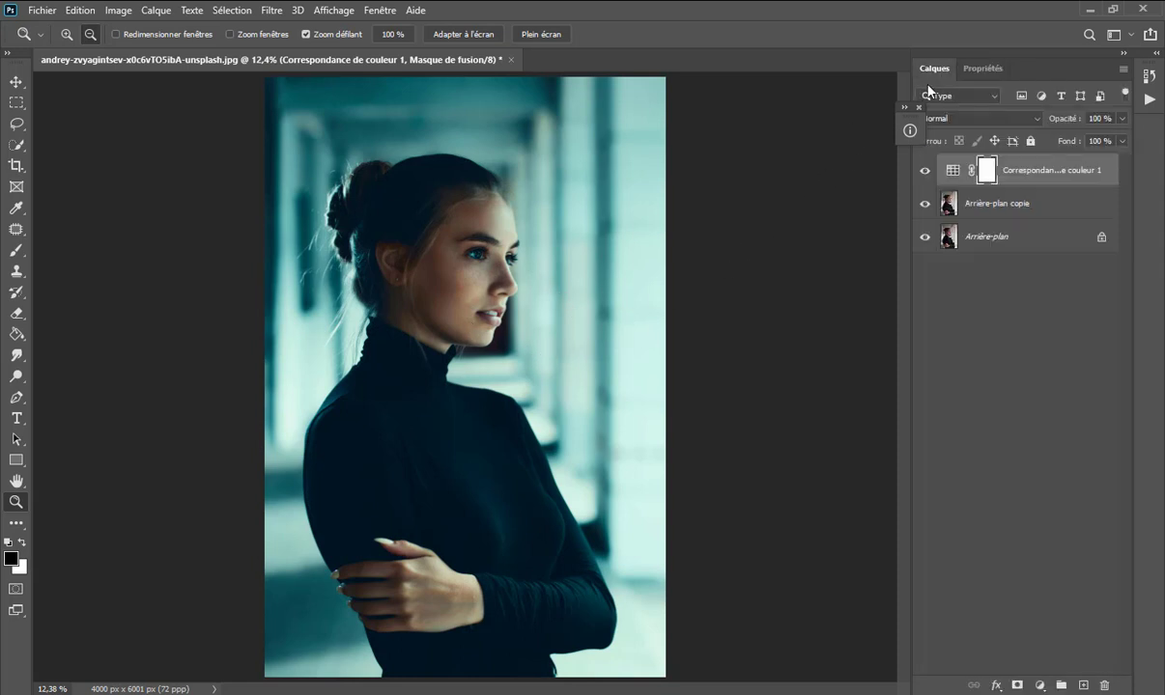
{"action": "left_click", "coordinate": [925, 170]}
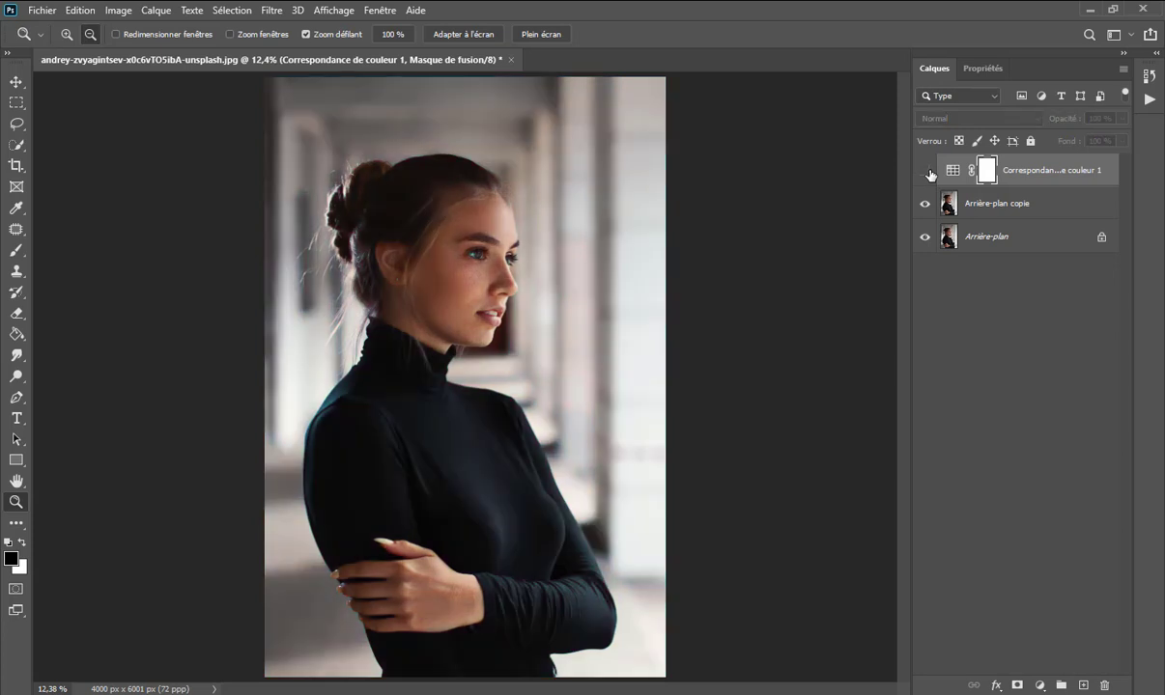
{"action": "left_click", "coordinate": [925, 171]}
{"action": "left_click", "coordinate": [925, 172]}
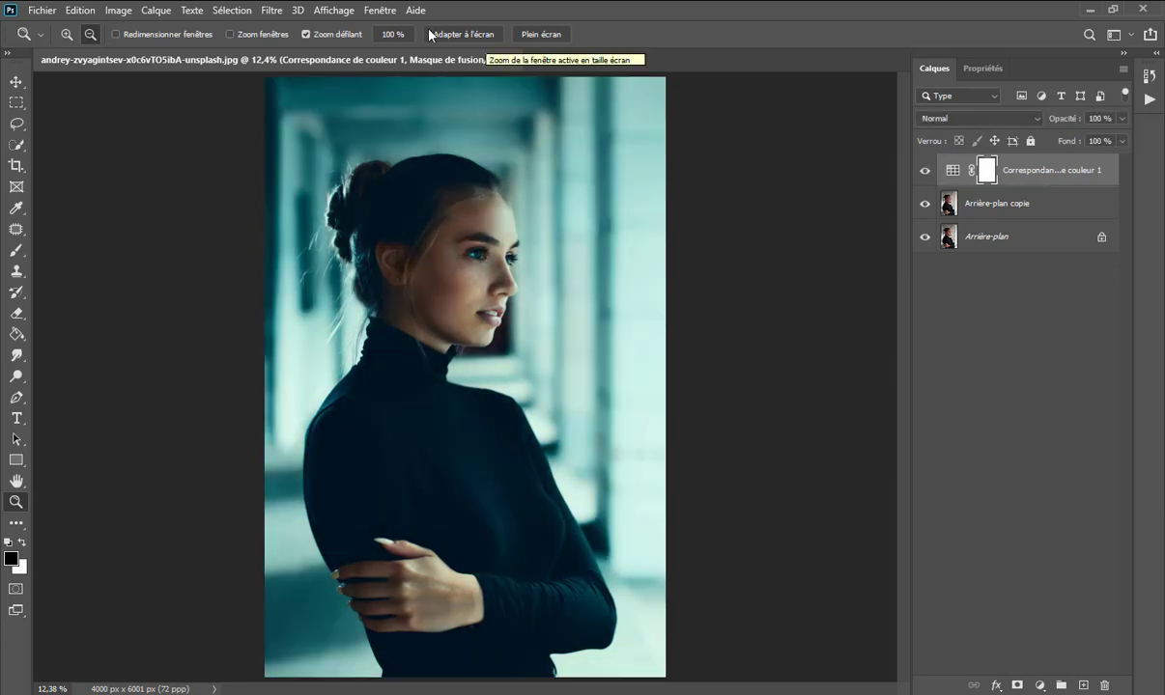
Apply Image onto the lookup mask from Arrière-plan copie using Produit blending
{"action": "left_click", "coordinate": [118, 12]}
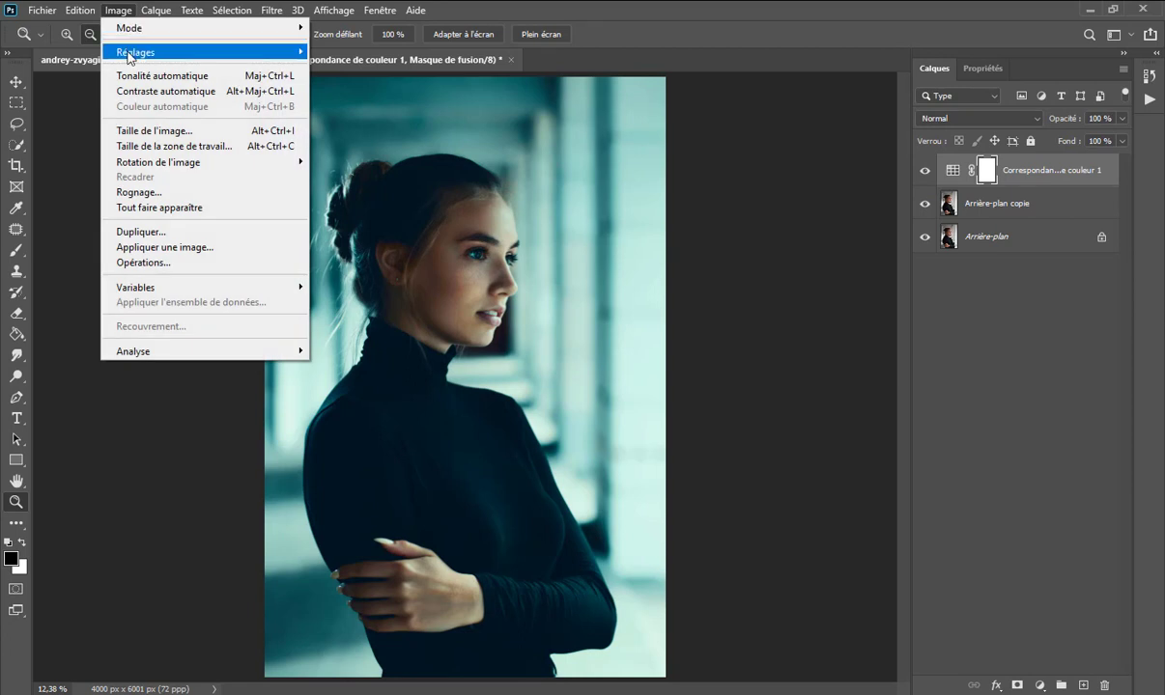
{"action": "left_click", "coordinate": [228, 247]}
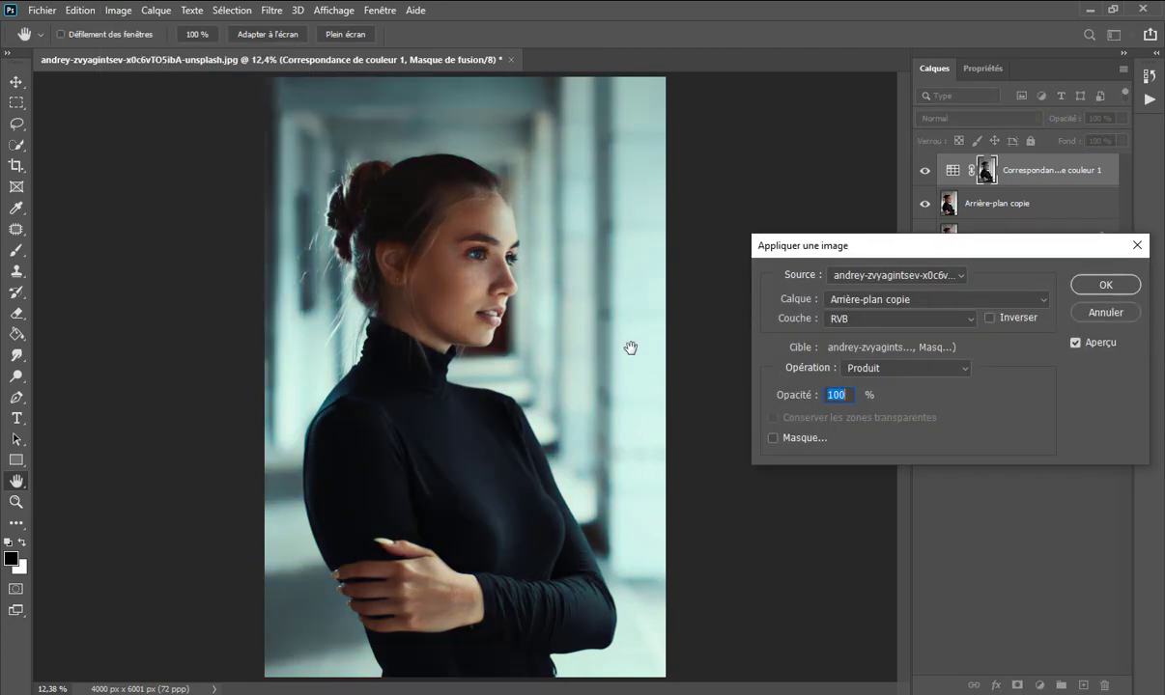
{"action": "left_click", "coordinate": [971, 303]}
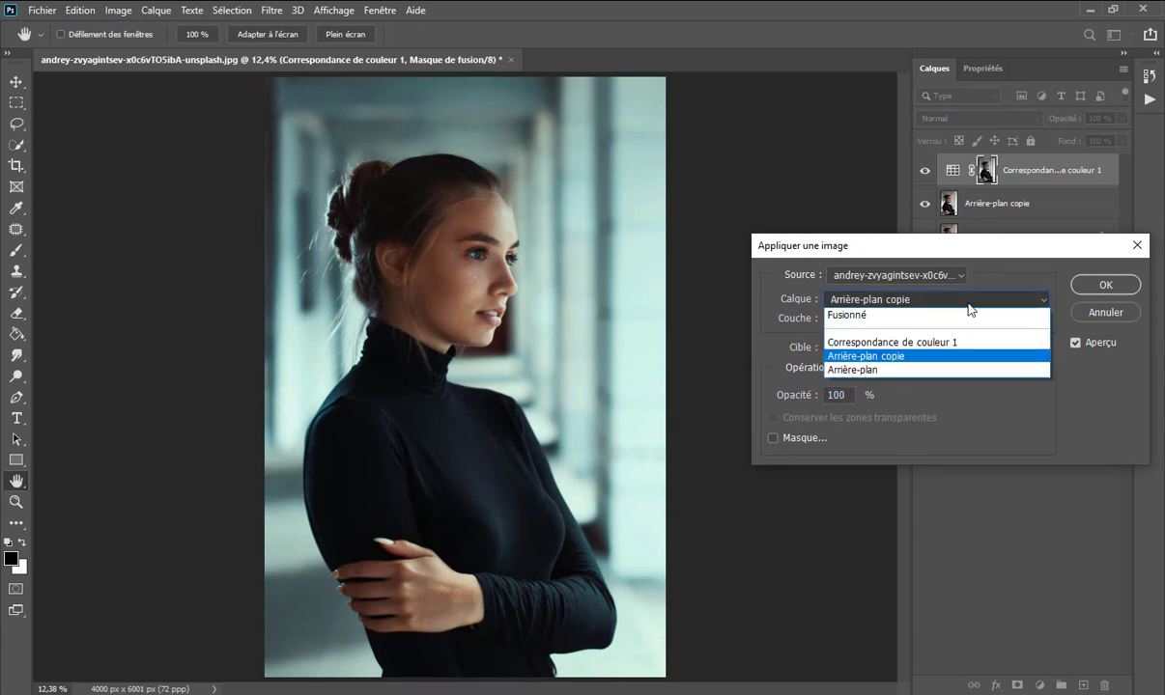
{"action": "left_click", "coordinate": [918, 357]}
{"action": "left_click", "coordinate": [895, 368]}
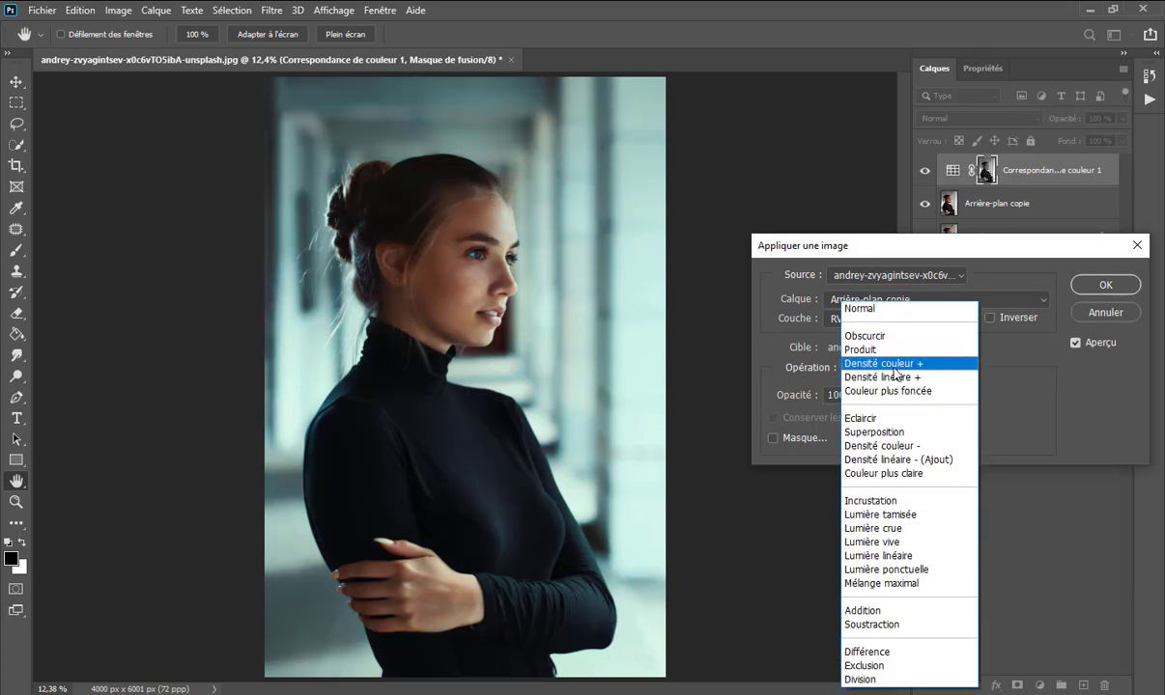
{"action": "left_click", "coordinate": [891, 350]}
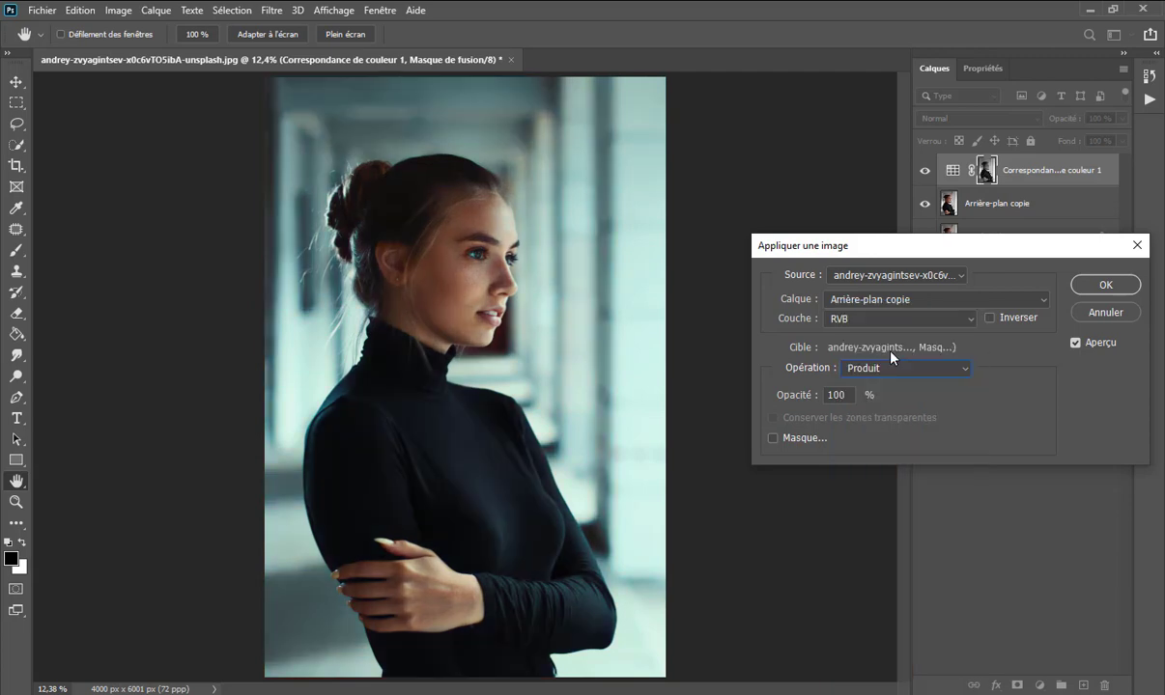
{"action": "left_click", "coordinate": [1079, 286]}
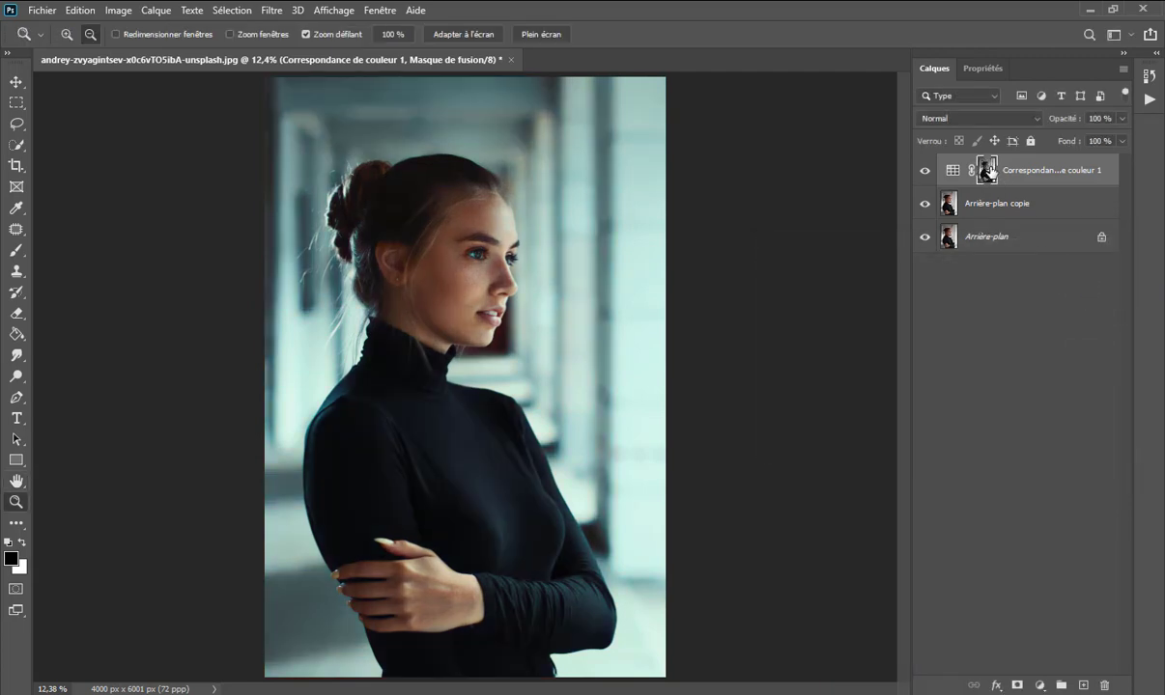
Add a Couleur unie fill layer in cyan #1faab7
{"action": "left_click", "coordinate": [1041, 685]}
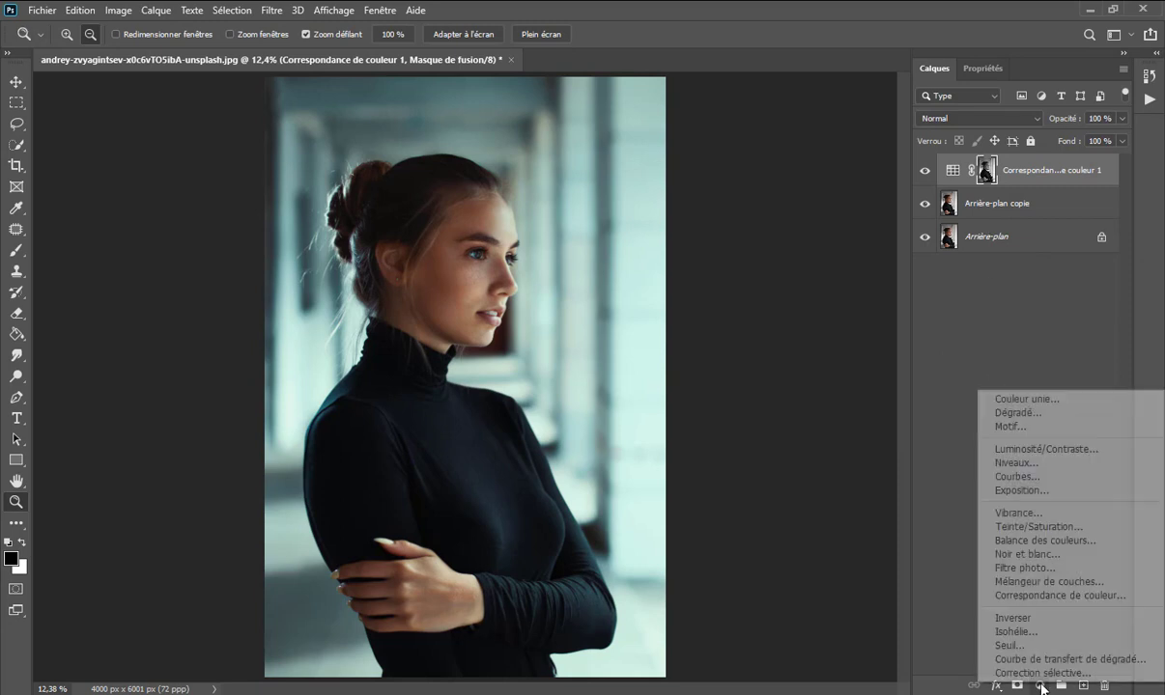
{"action": "left_click", "coordinate": [1021, 400]}
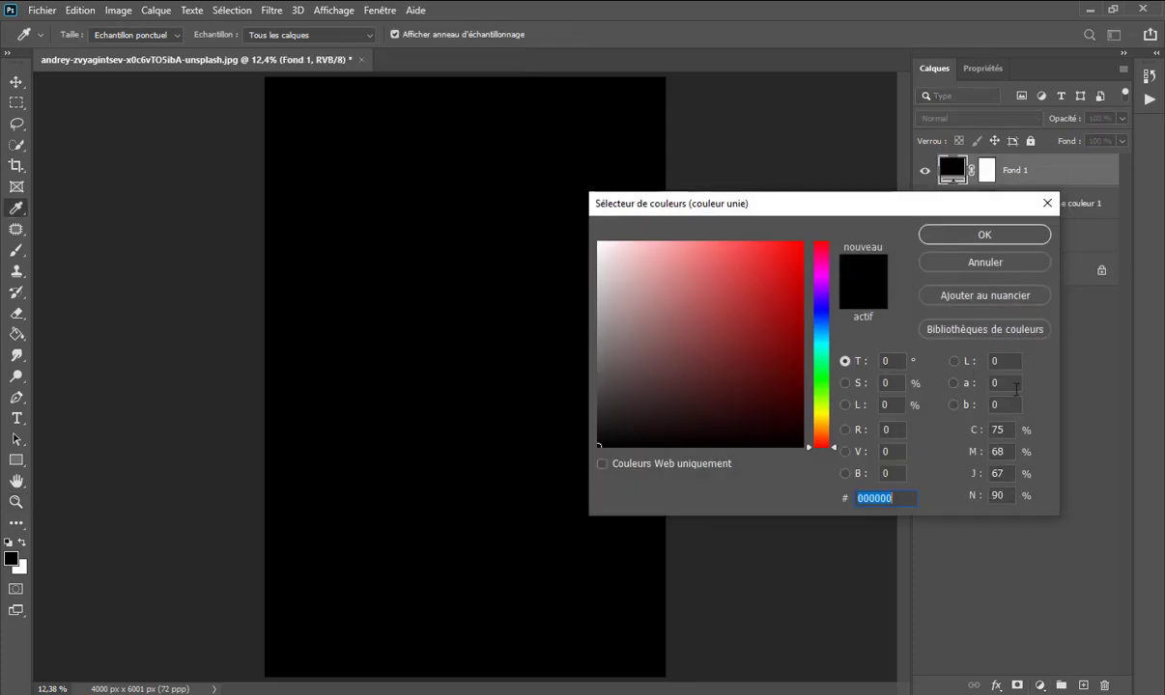
{"action": "left_click_drag", "start_coordinate": [832, 247], "coordinate": [822, 346]}
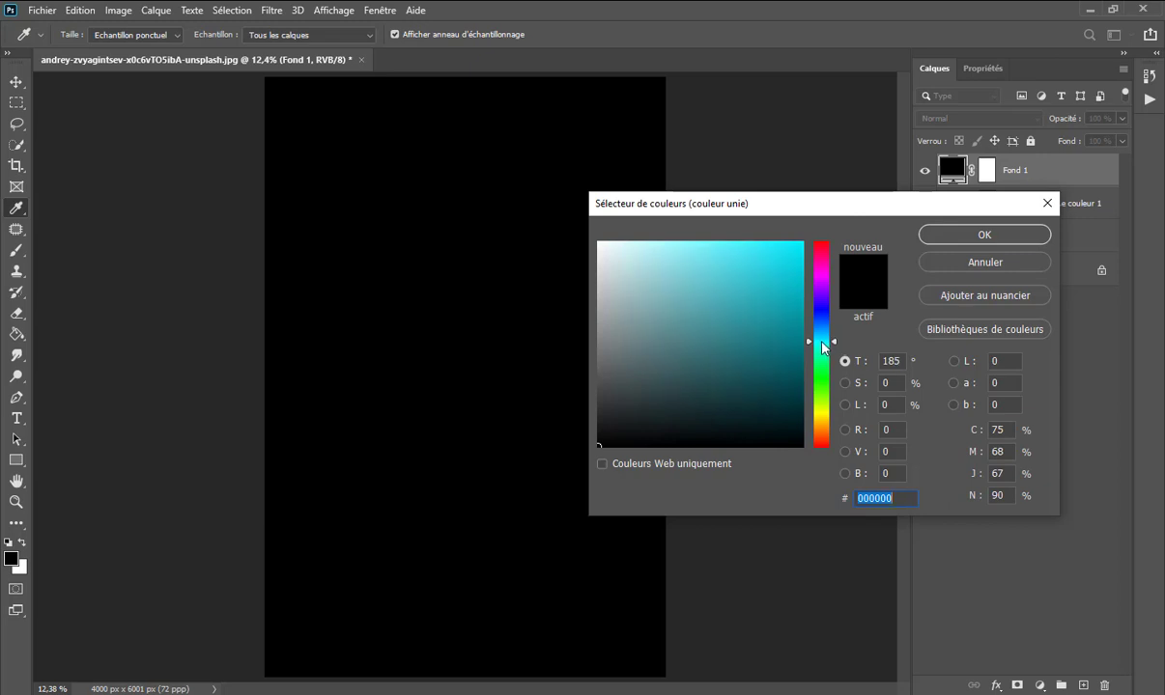
{"action": "left_click_drag", "start_coordinate": [773, 310], "coordinate": [784, 300]}
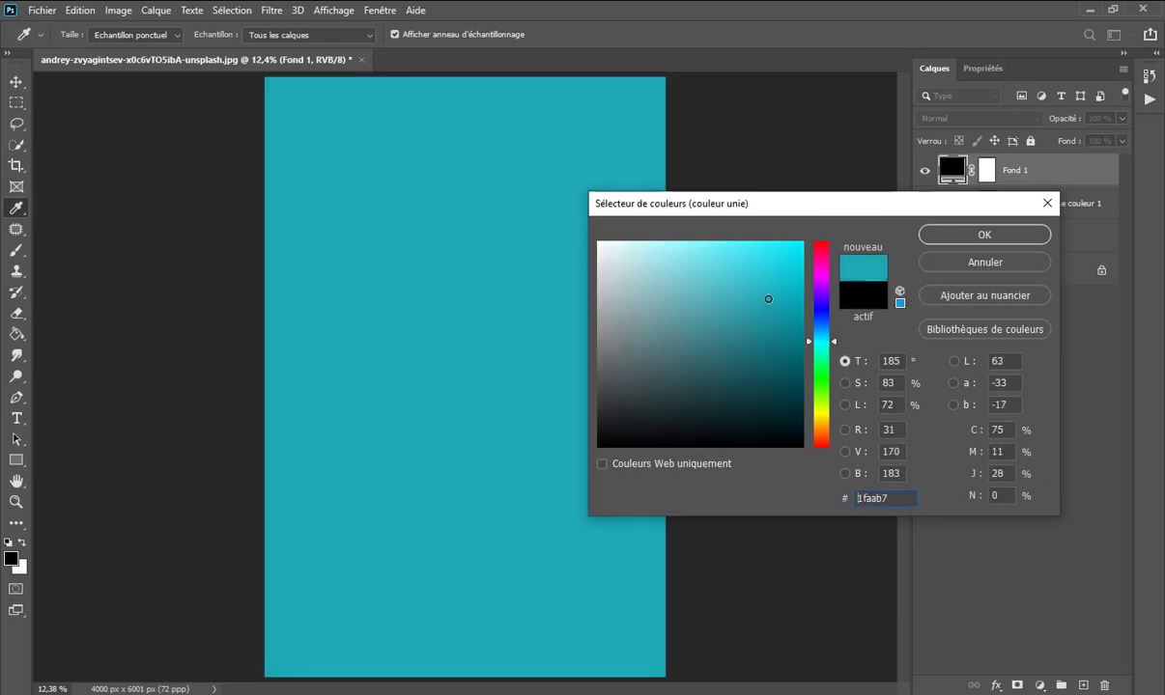
{"action": "left_click", "coordinate": [977, 235]}
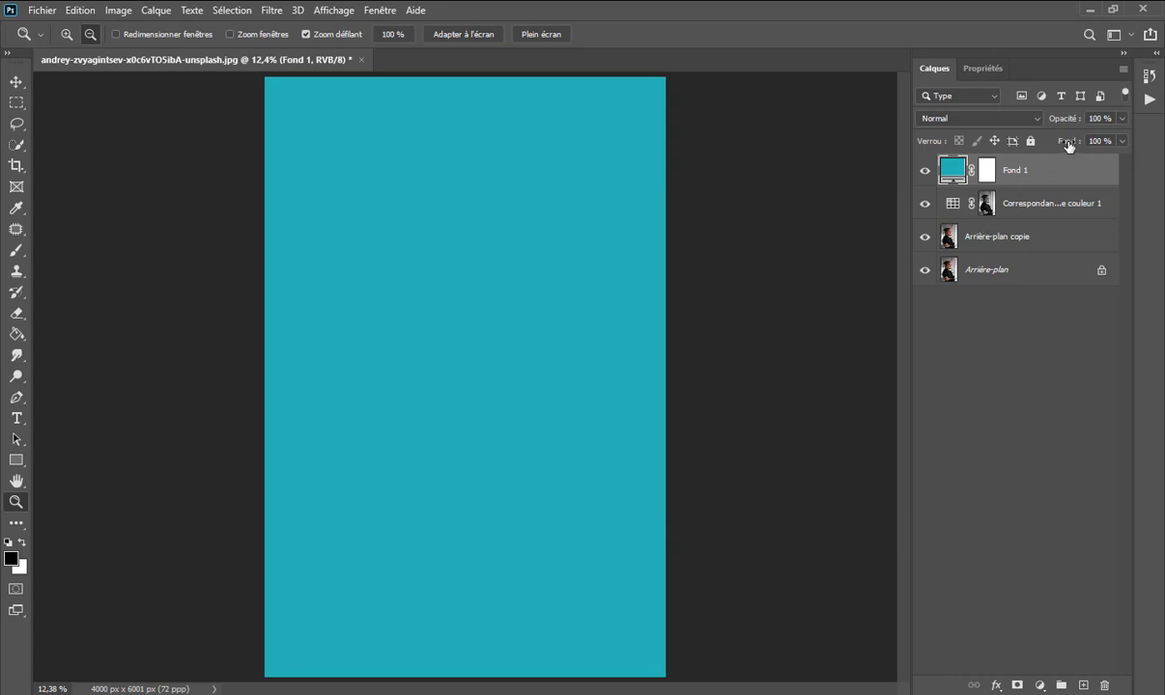
Lower Fond 1's fill to 34% and toggle it to compare the tint
{"action": "left_click_drag", "start_coordinate": [1068, 145], "coordinate": [1040, 152]}
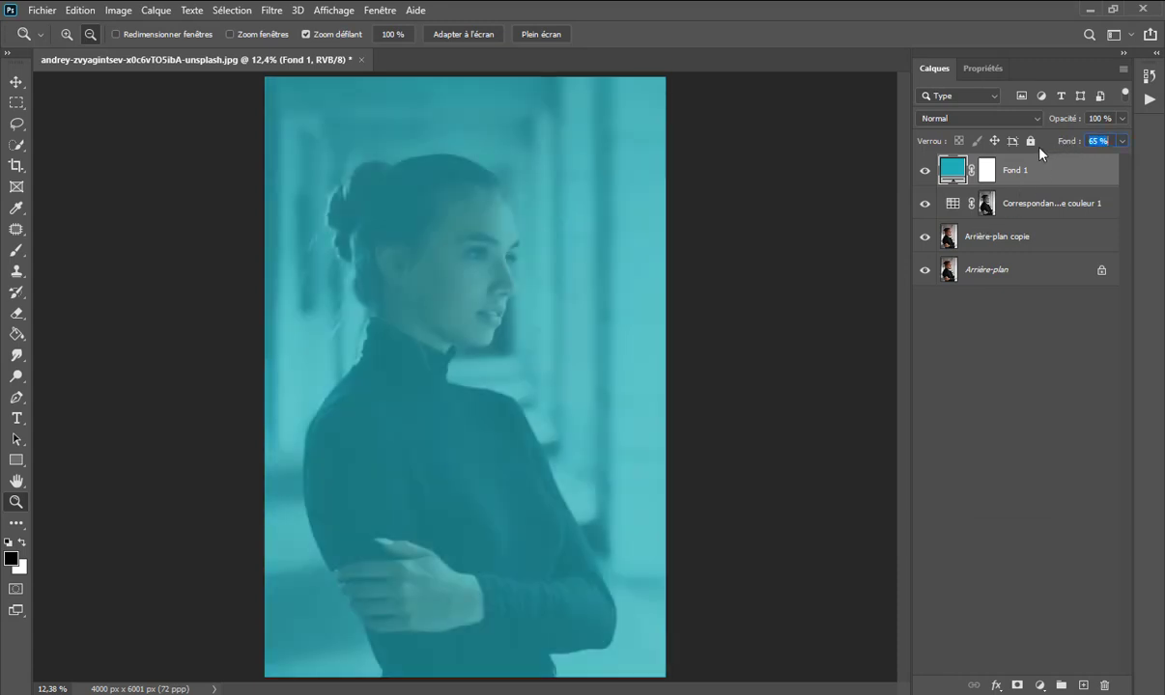
{"action": "left_click_drag", "start_coordinate": [1032, 152], "coordinate": [1021, 143]}
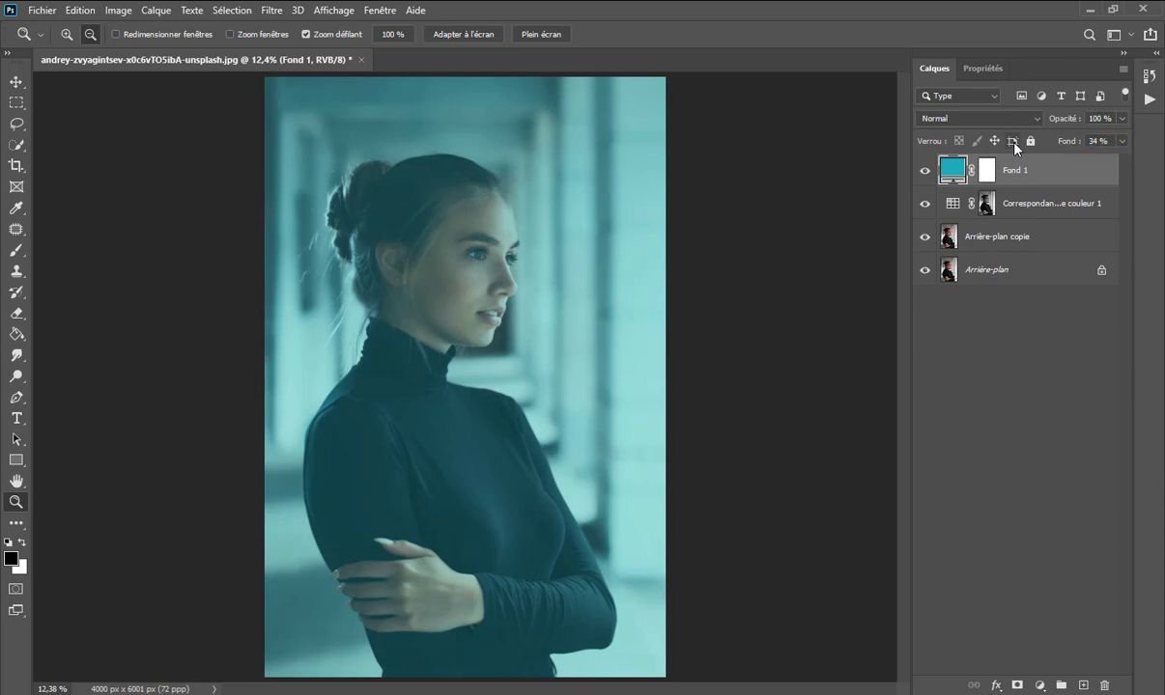
{"action": "left_click", "coordinate": [925, 172]}
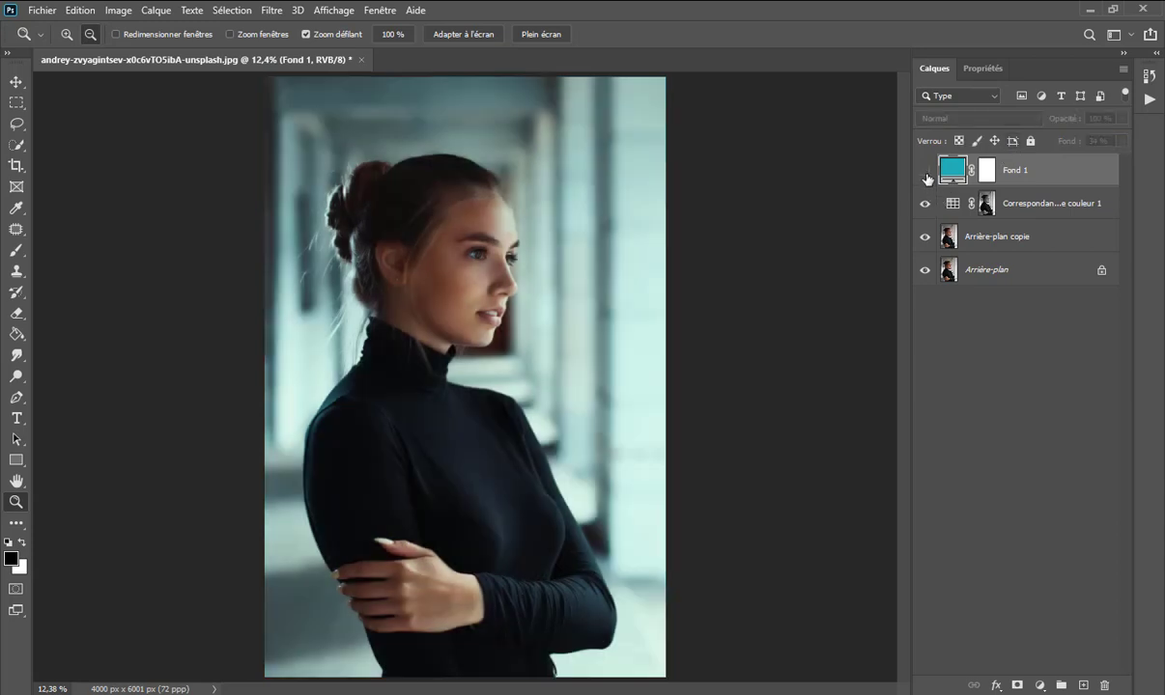
{"action": "left_click", "coordinate": [925, 172]}
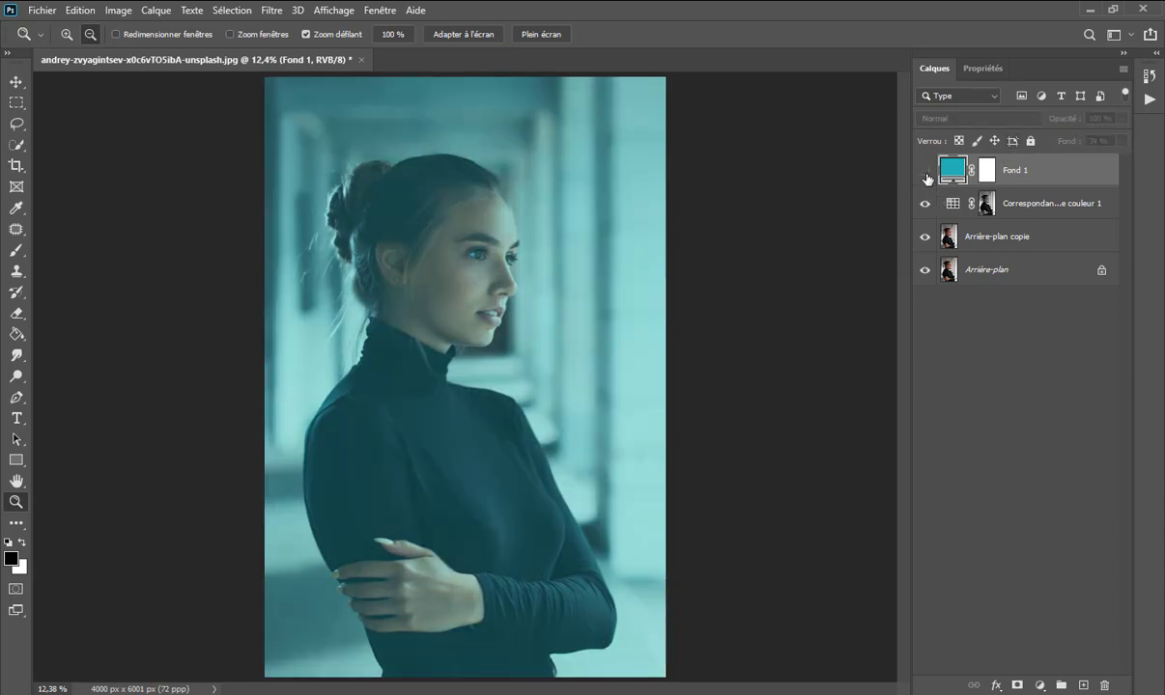
{"action": "left_click", "coordinate": [926, 172]}
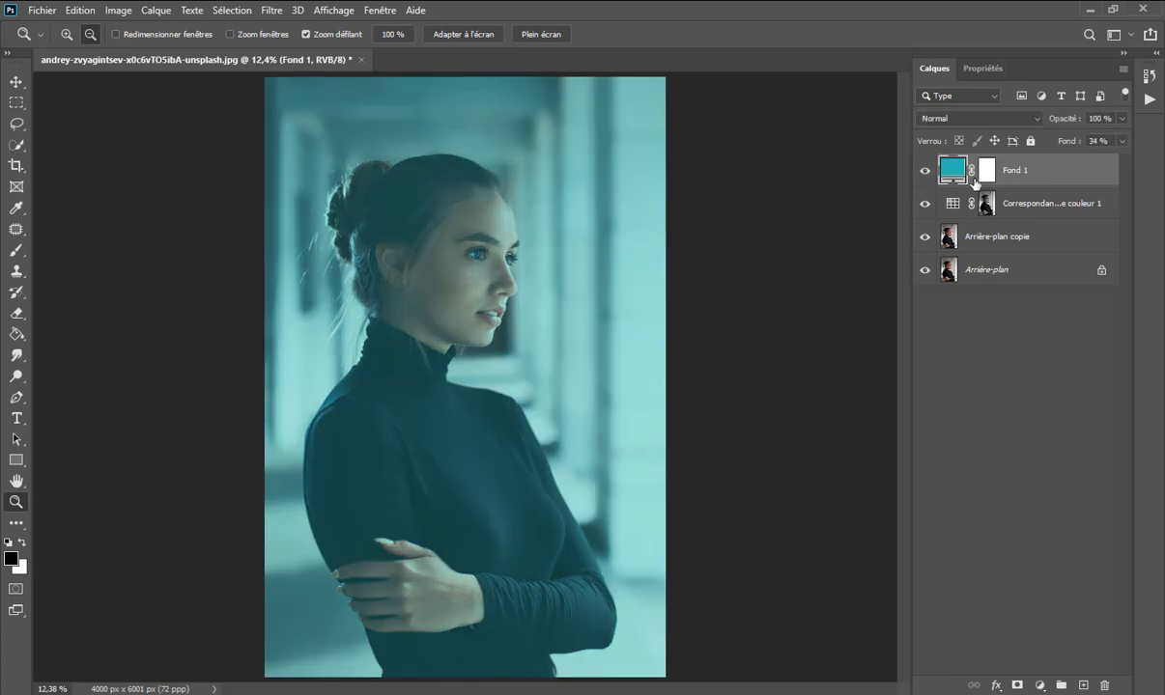
Stamp all visible layers into Calque 1 and duplicate it as Calque 1 copie
{"action": "key", "text": "ctrl+alt+shift+e"}
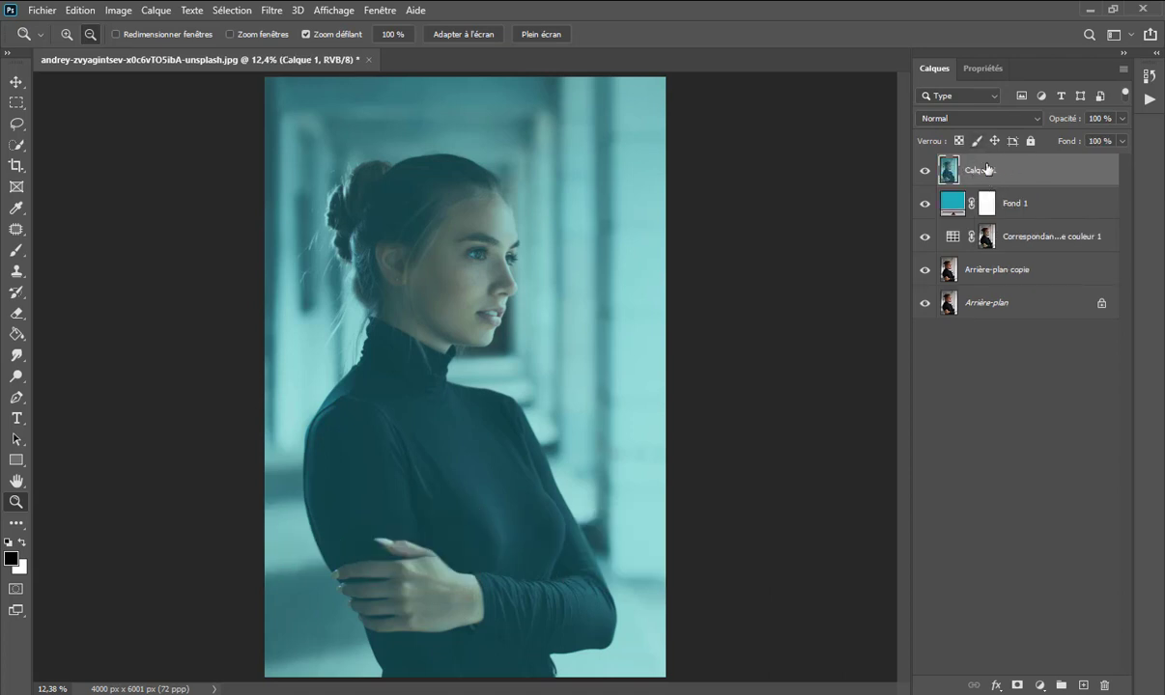
{"action": "left_click_drag", "start_coordinate": [1045, 170], "coordinate": [1090, 645]}
{"action": "left_click_drag", "start_coordinate": [1090, 645], "coordinate": [1082, 685]}
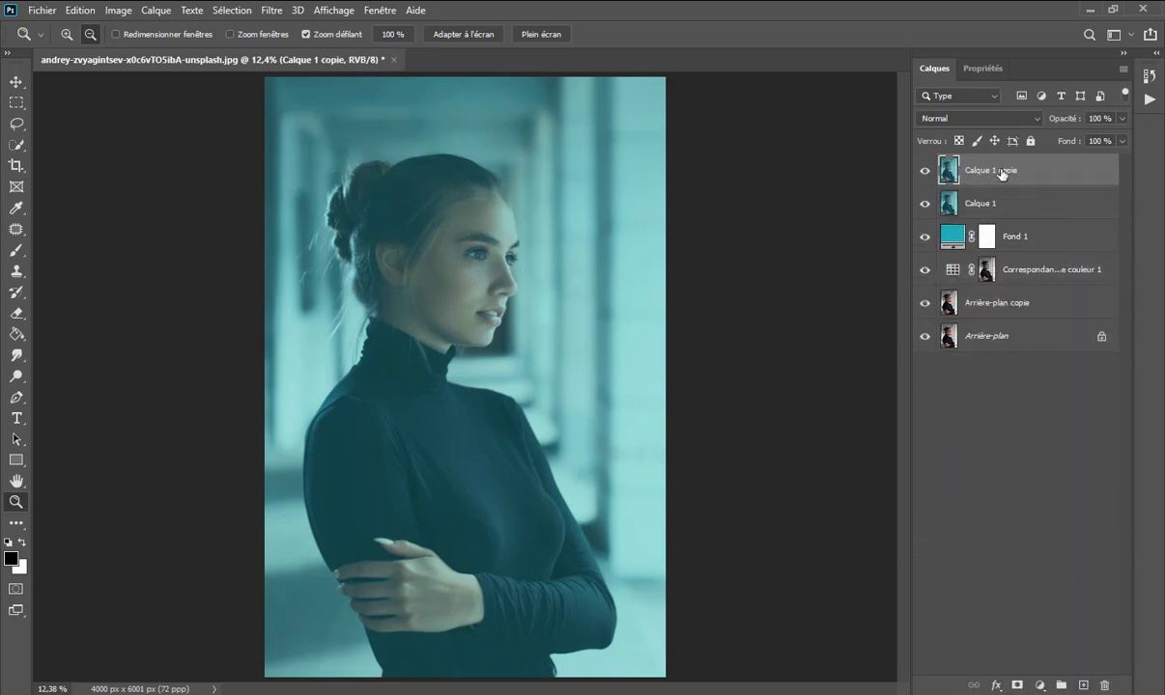
Merge a Superposition copy into Calque 1 copie, then duplicate it as Calque 1 copie 2
{"action": "mouse_move", "coordinate": [946, 166]}
{"action": "left_mouse_down"}
{"action": "mouse_move", "coordinate": [1050, 303]}
{"action": "mouse_move", "coordinate": [1083, 684]}
{"action": "left_mouse_up"}
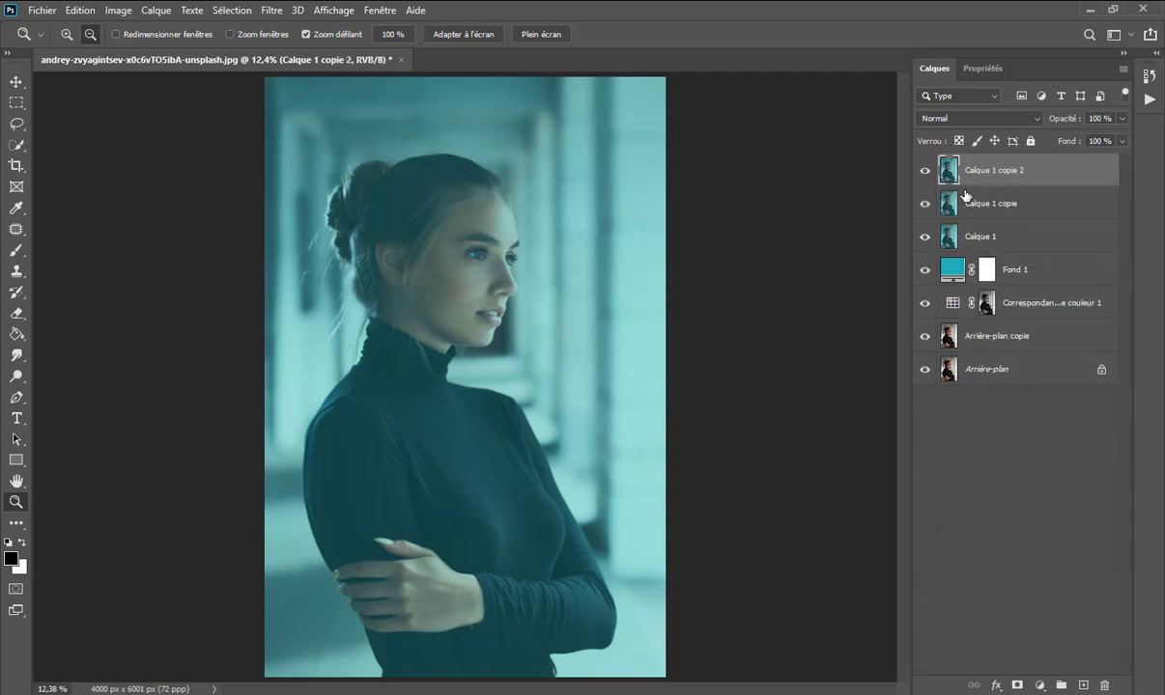
{"action": "left_click", "coordinate": [1014, 120]}
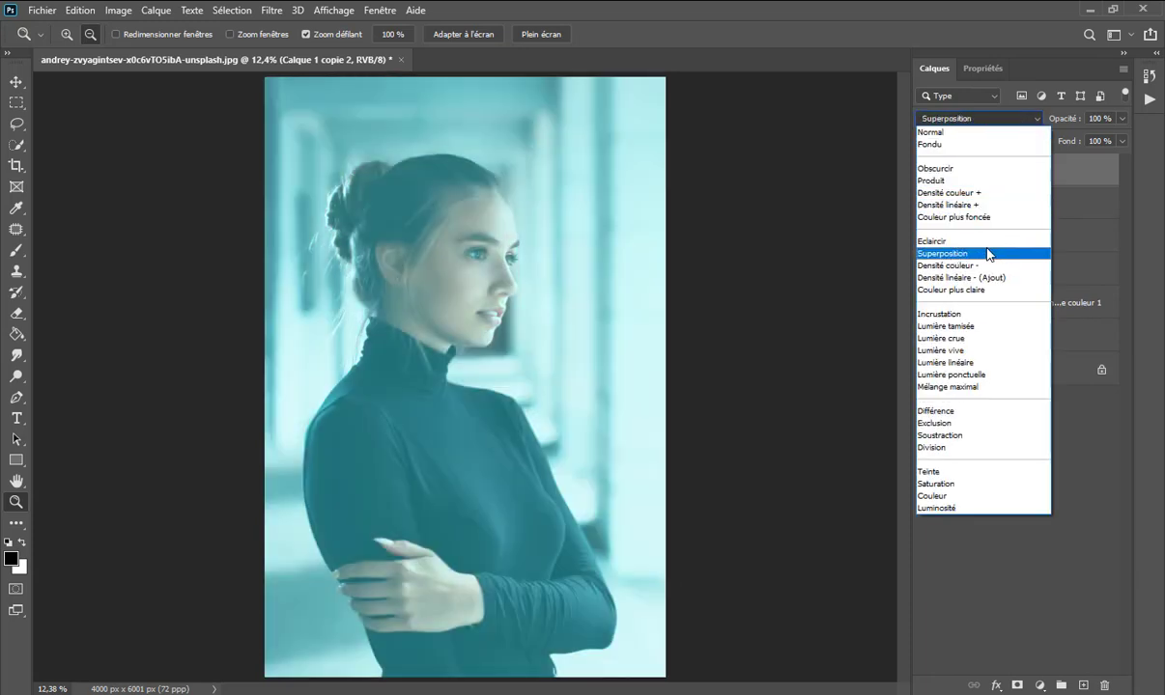
{"action": "left_click", "coordinate": [988, 254]}
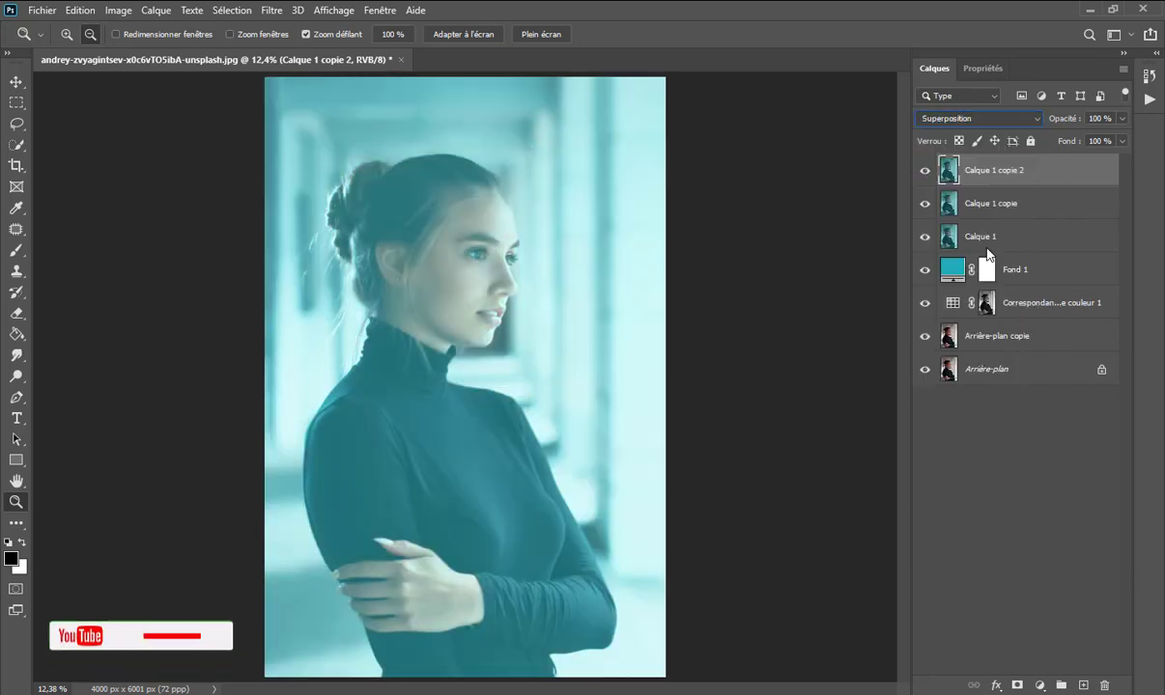
{"action": "right_click", "coordinate": [1061, 174]}
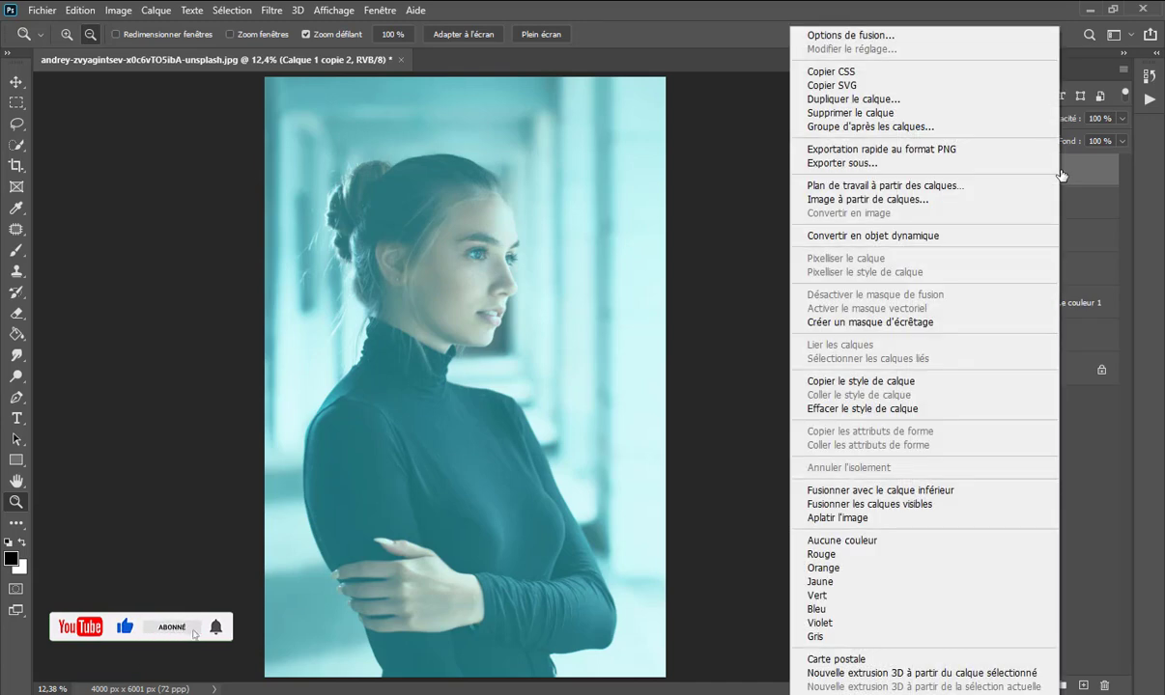
{"action": "left_click", "coordinate": [893, 493]}
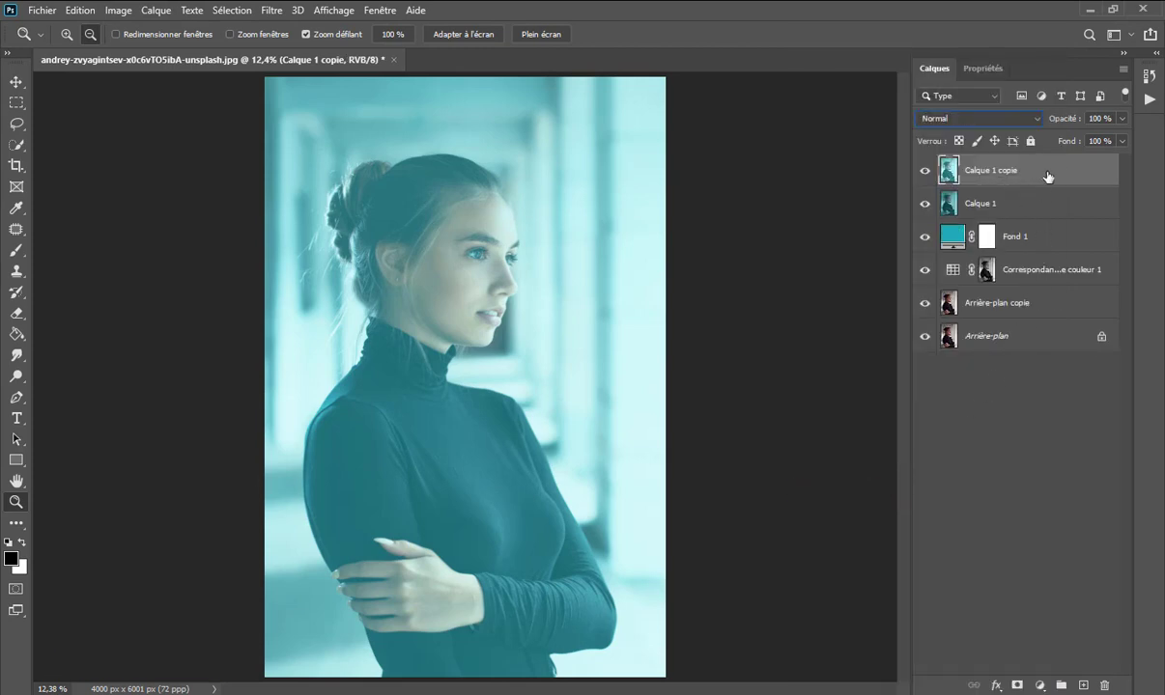
{"action": "mouse_move", "coordinate": [980, 163]}
{"action": "left_mouse_down"}
{"action": "mouse_move", "coordinate": [1064, 233]}
{"action": "mouse_move", "coordinate": [1082, 685]}
{"action": "left_mouse_up"}
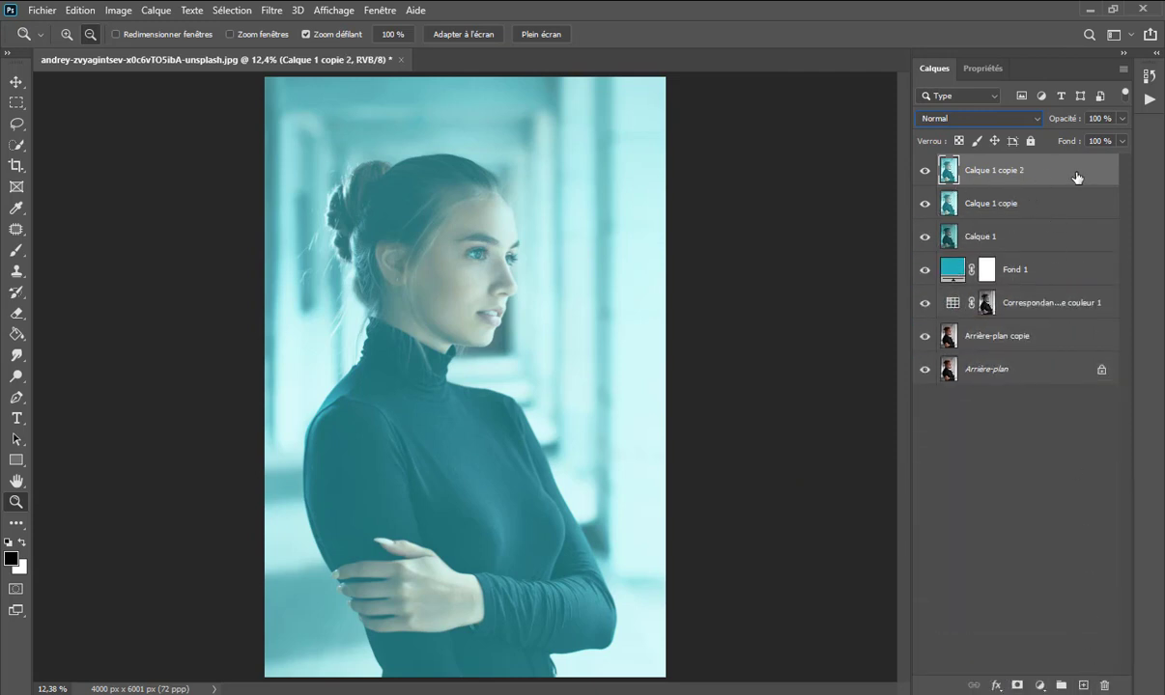
{"action": "left_click", "coordinate": [271, 12]}
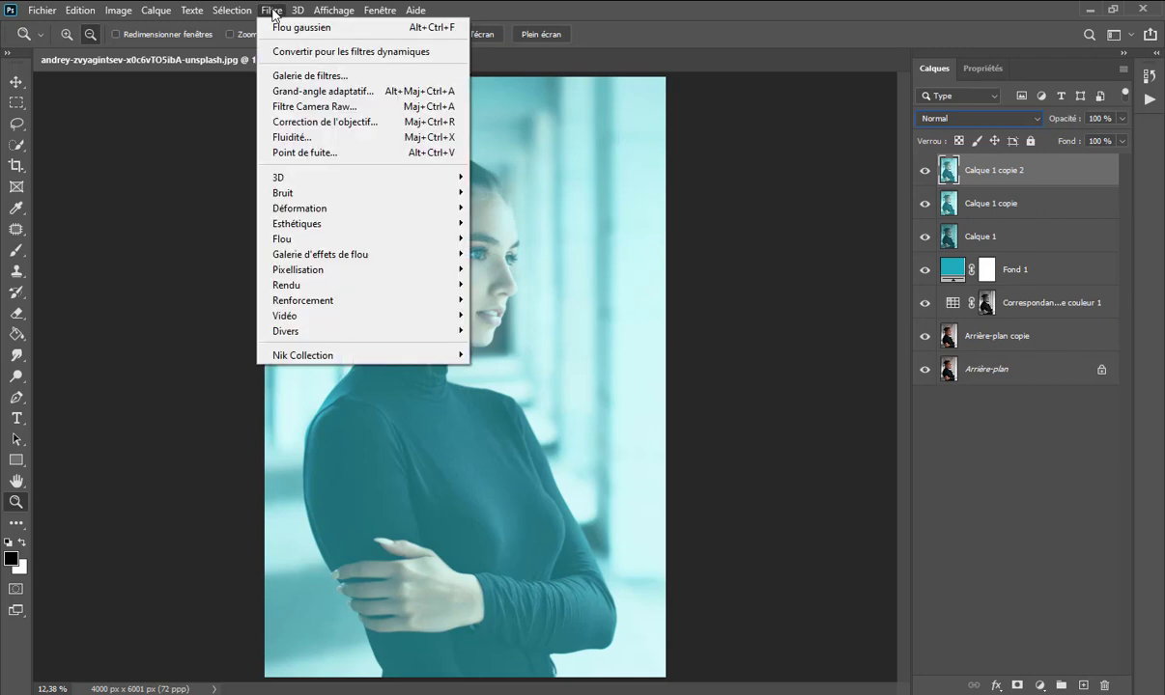
{"action": "mouse_move", "coordinate": [282, 239]}
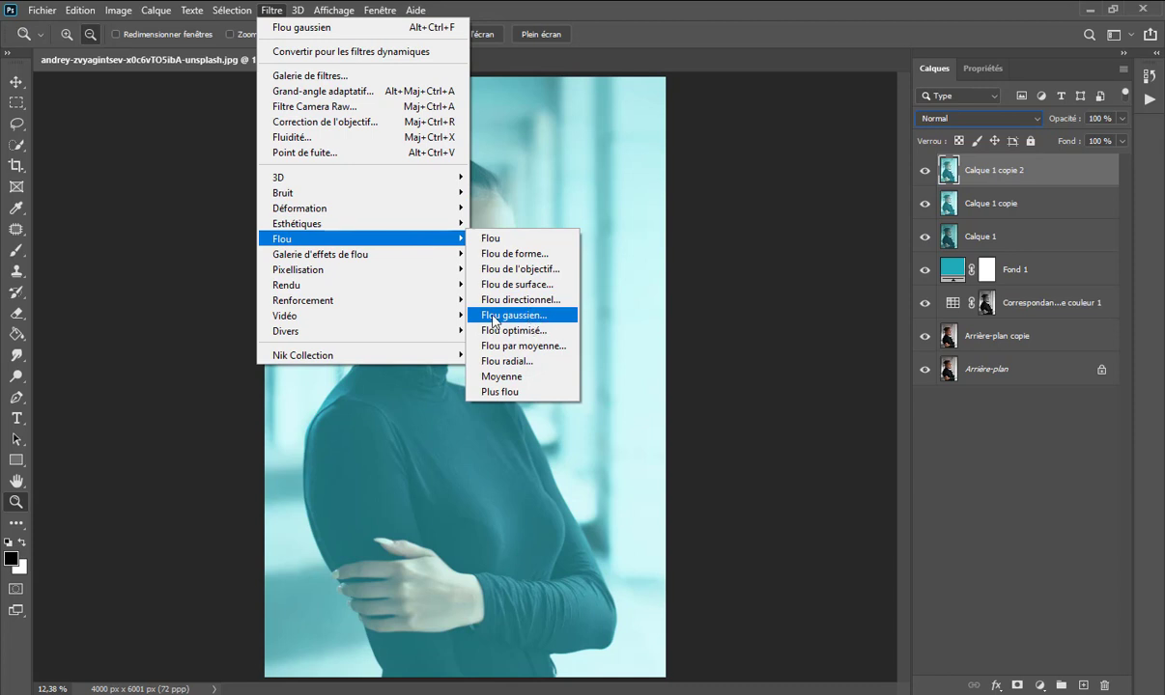
Blur Calque 1 copie 2 with a Flou gaussien radius of about 24,9 pixels
{"action": "left_click", "coordinate": [512, 315]}
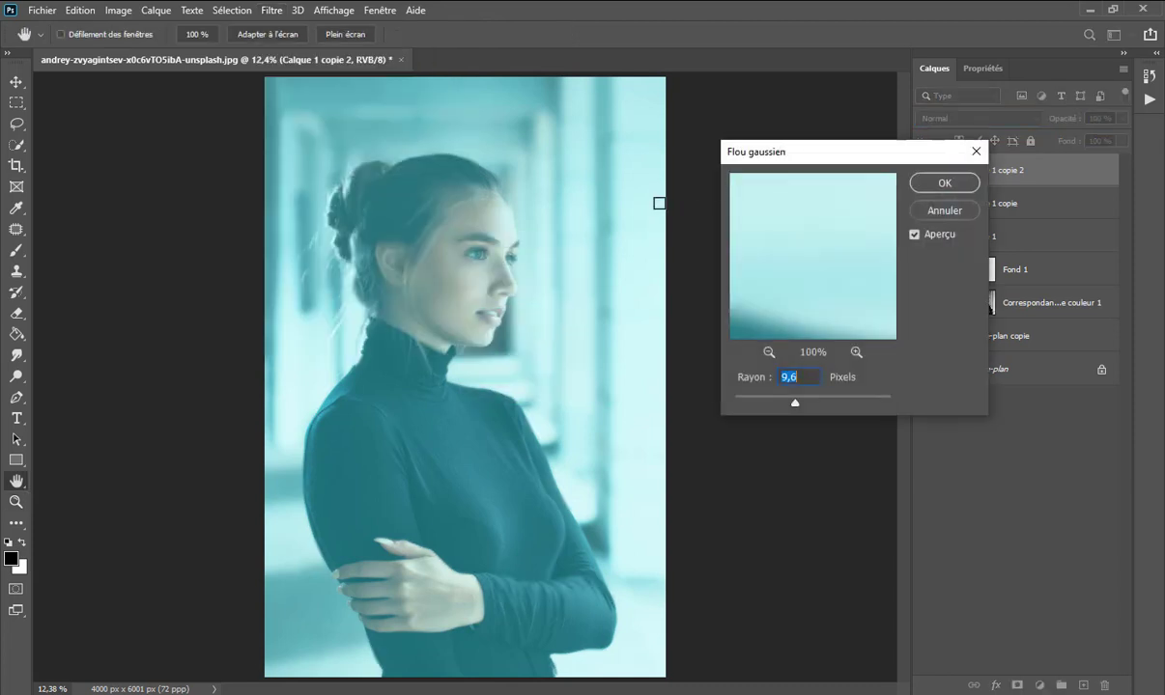
{"action": "left_click_drag", "start_coordinate": [795, 403], "coordinate": [807, 402]}
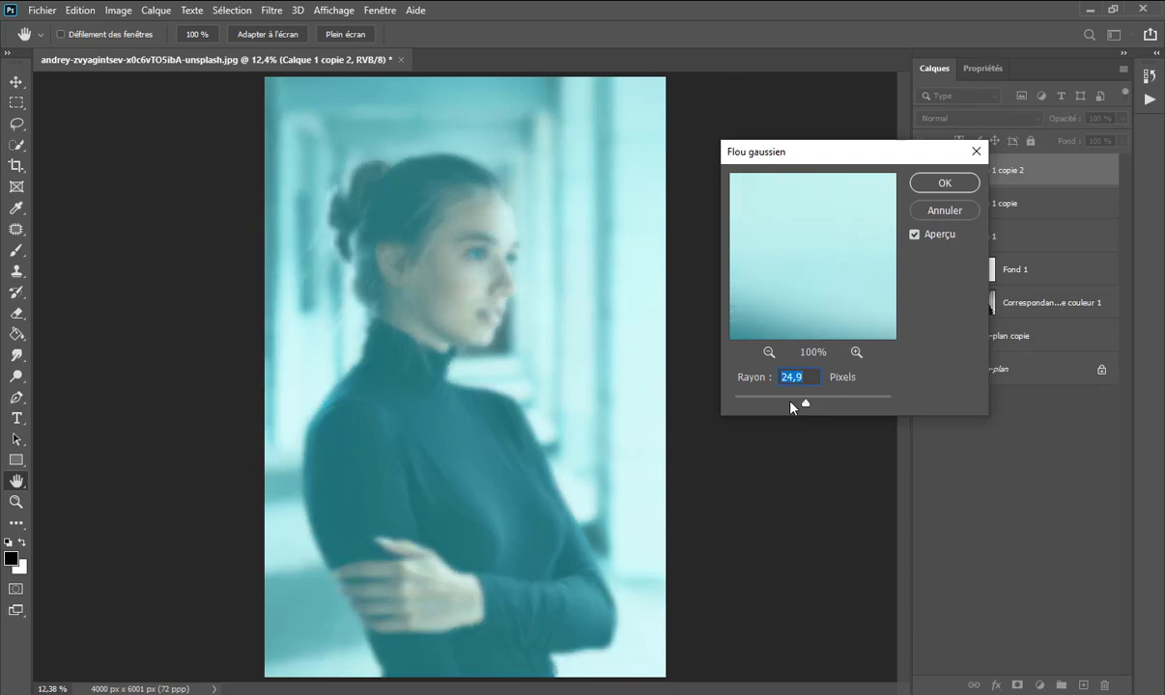
{"action": "left_click", "coordinate": [956, 188]}
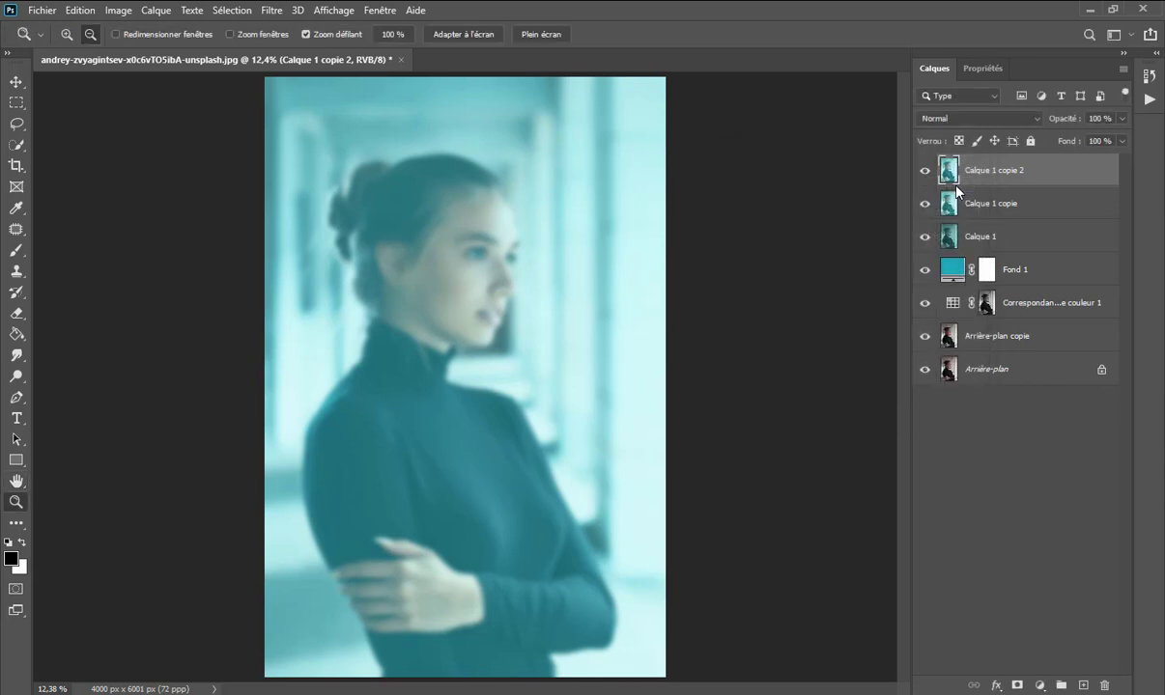
Set the blurred copy to Produit, 51 % opacity, 76 % fill, then stamp visible into Calque 2
{"action": "left_click", "coordinate": [978, 118]}
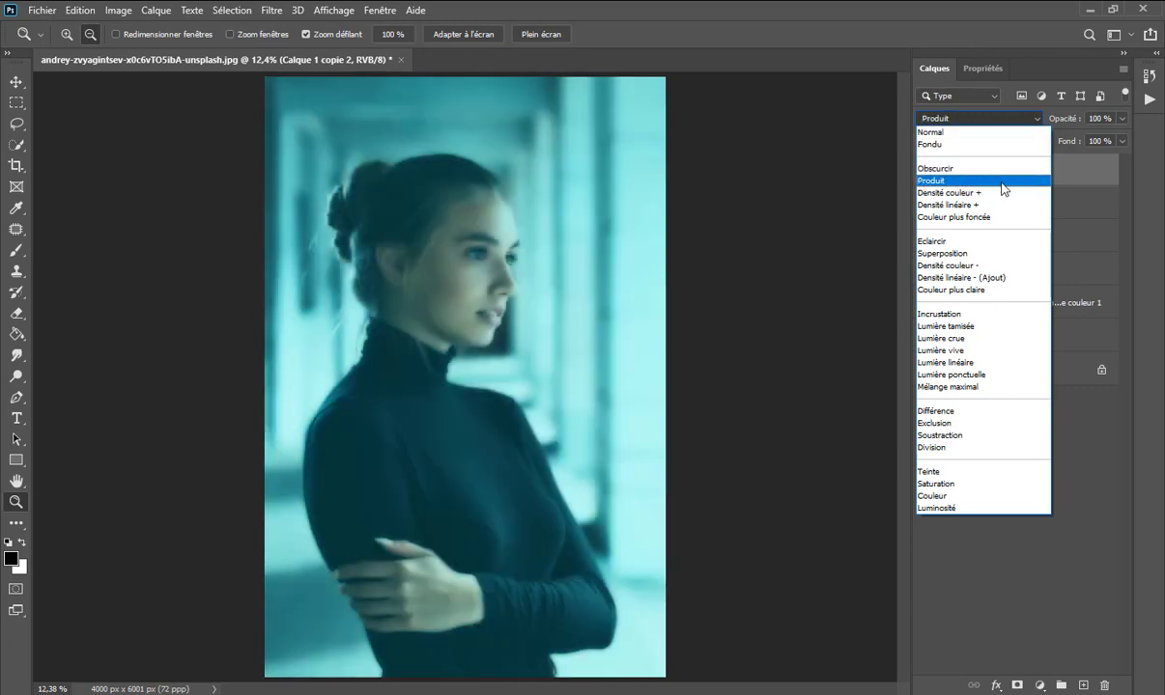
{"action": "left_click", "coordinate": [1004, 181]}
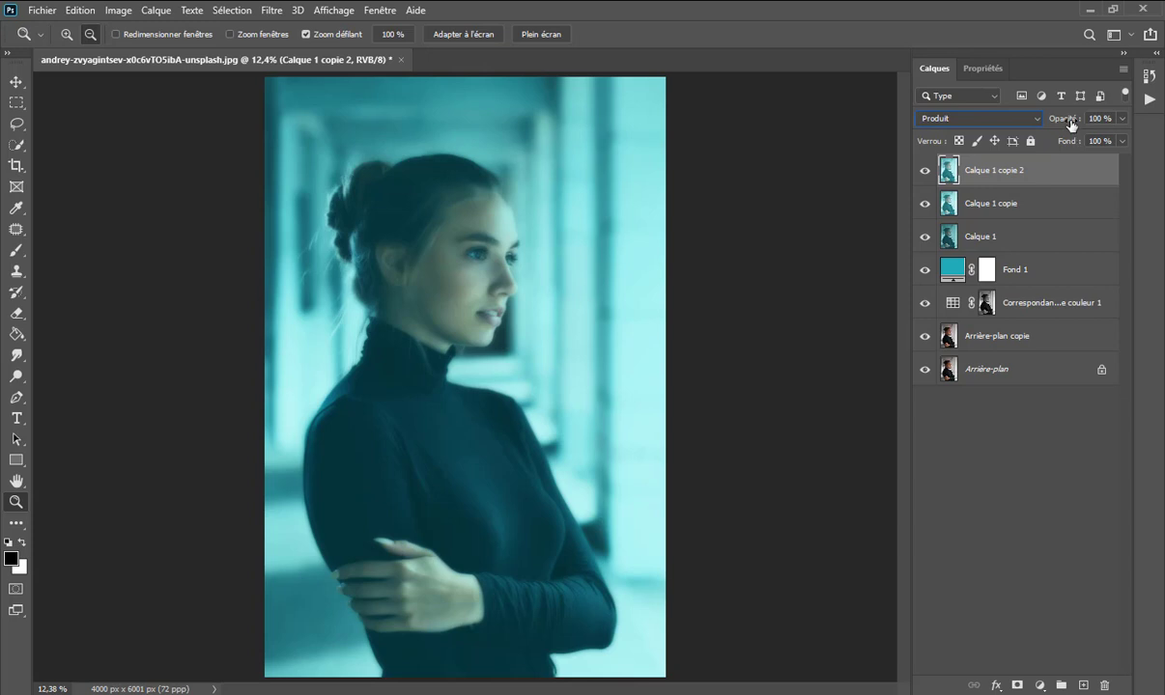
{"action": "left_click_drag", "start_coordinate": [1070, 123], "coordinate": [1039, 130]}
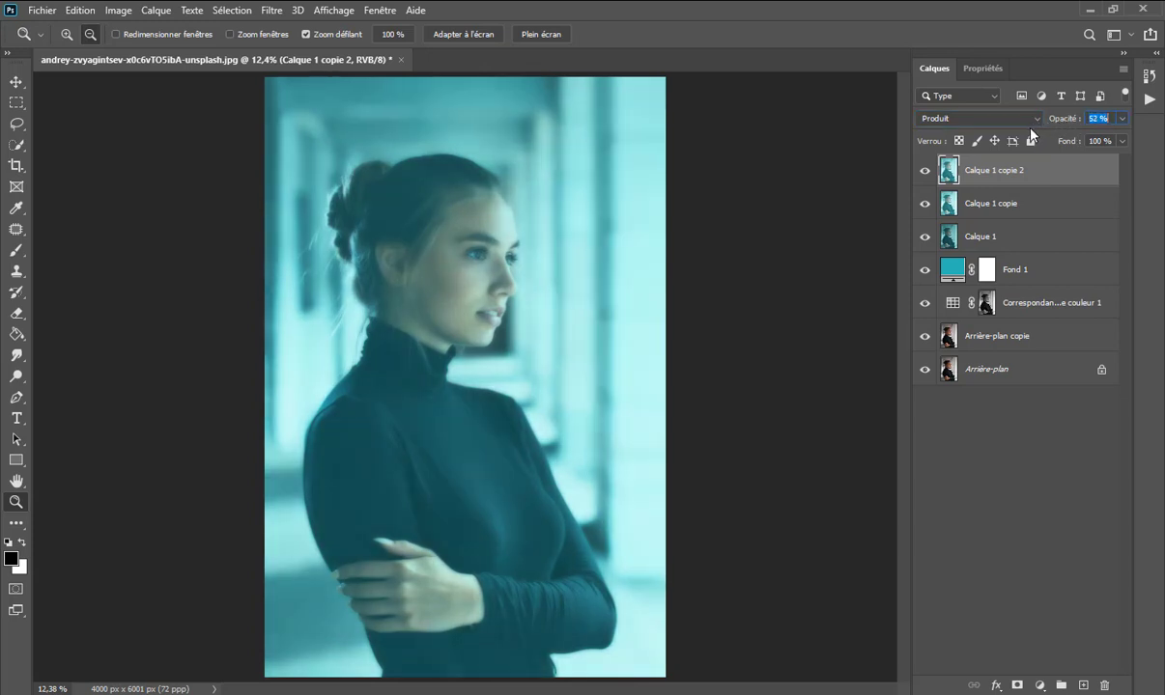
{"action": "key", "text": "Down"}
{"action": "key", "text": "Down"}
{"action": "key", "text": "Down"}
{"action": "mouse_move", "coordinate": [1066, 142]}
{"action": "left_mouse_down"}
{"action": "mouse_move", "coordinate": [1039, 147]}
{"action": "mouse_move", "coordinate": [1050, 146]}
{"action": "left_mouse_up"}
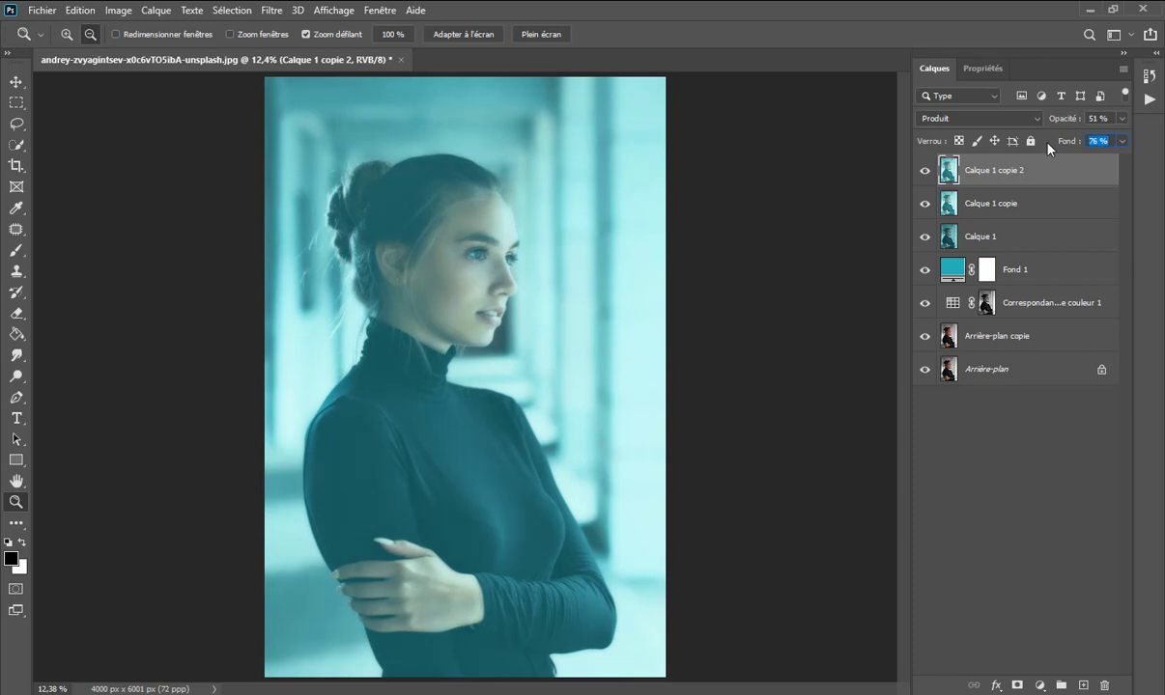
{"action": "key", "text": "Return"}
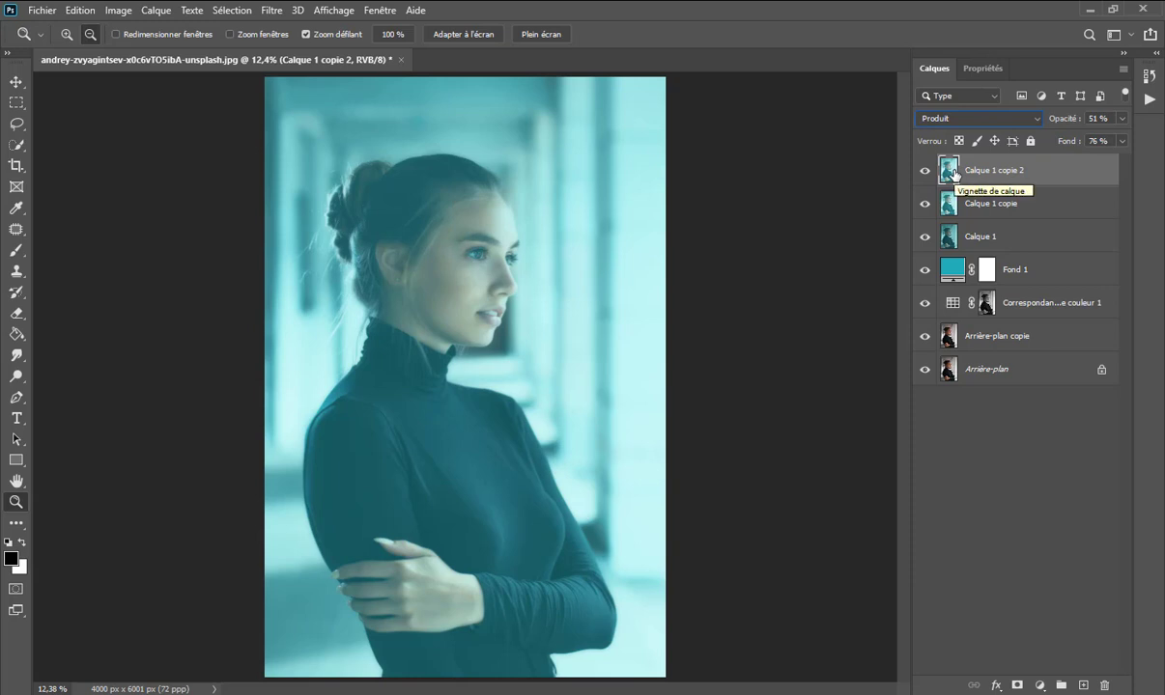
{"action": "key", "text": "ctrl+alt+shift+e"}
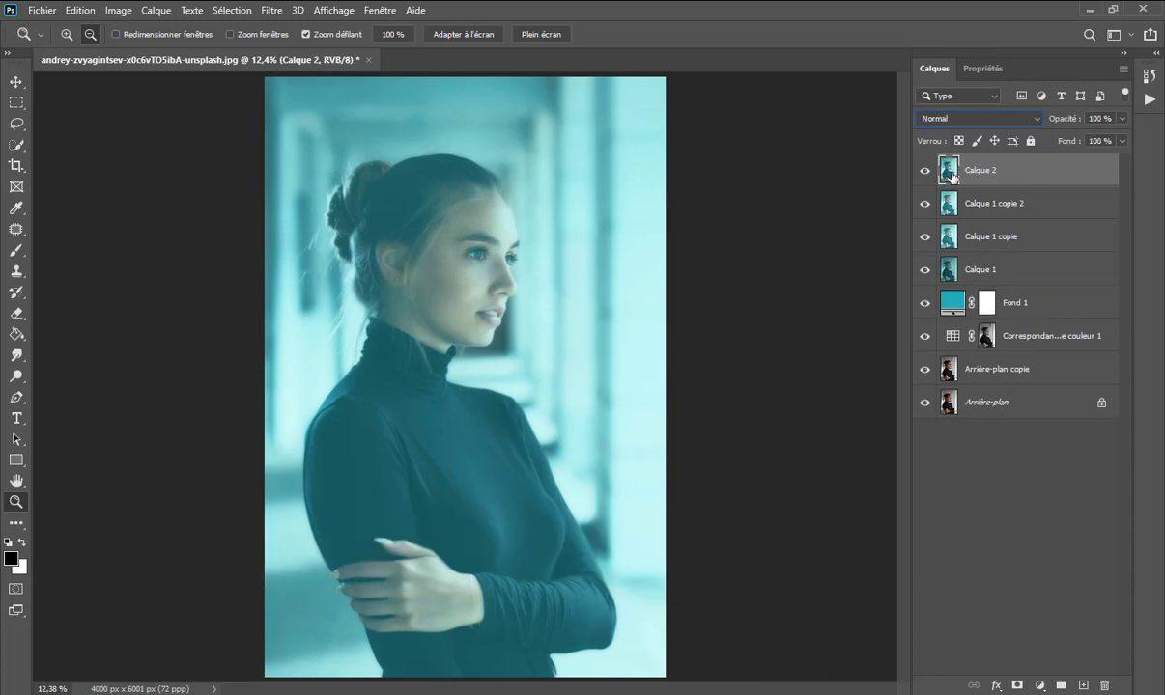
Set the stamped Calque 2 blend mode to Lumière tamisée
{"action": "left_click", "coordinate": [978, 117]}
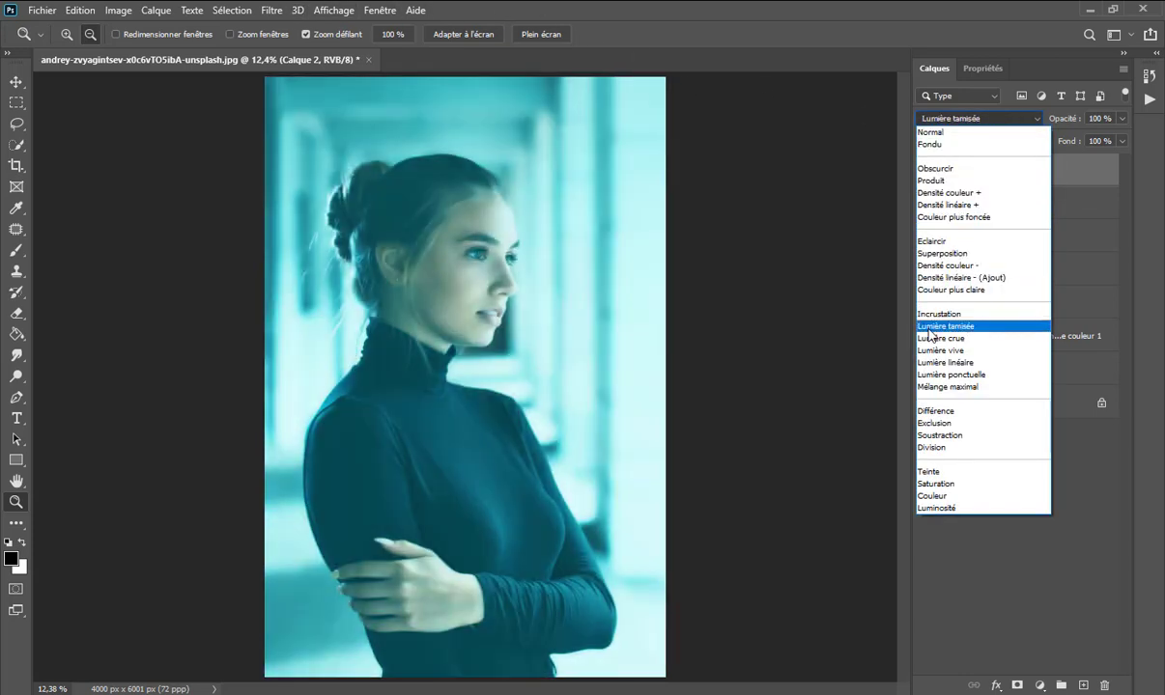
{"action": "left_click", "coordinate": [981, 329]}
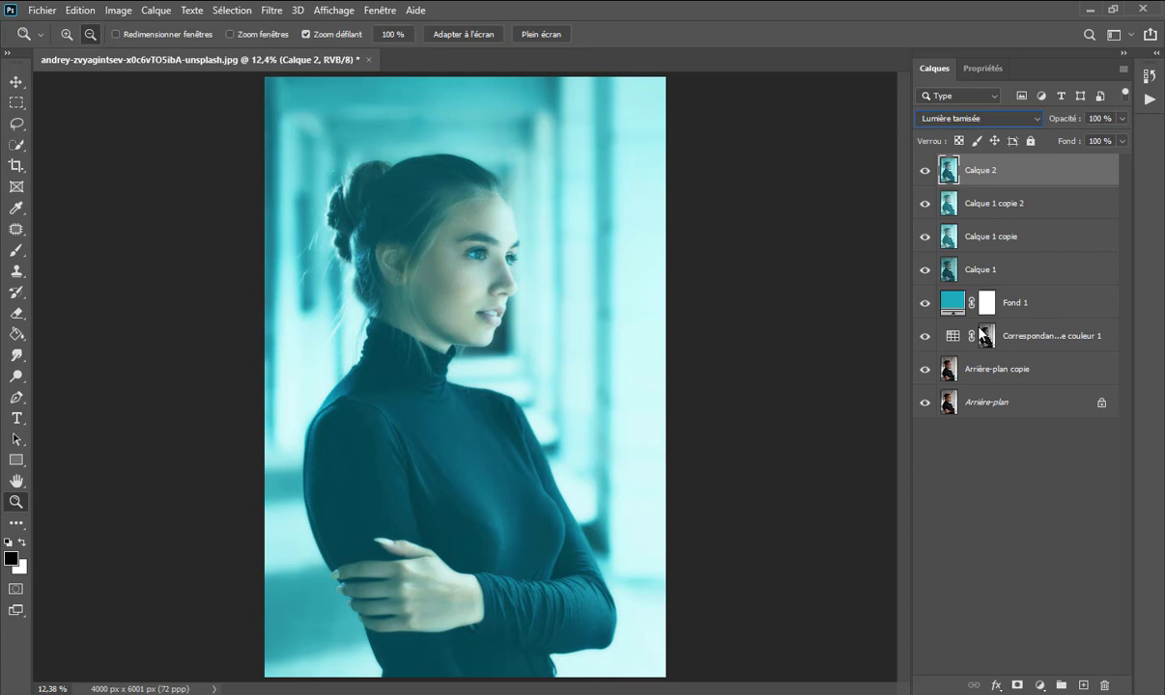
{"action": "left_click", "coordinate": [269, 12]}
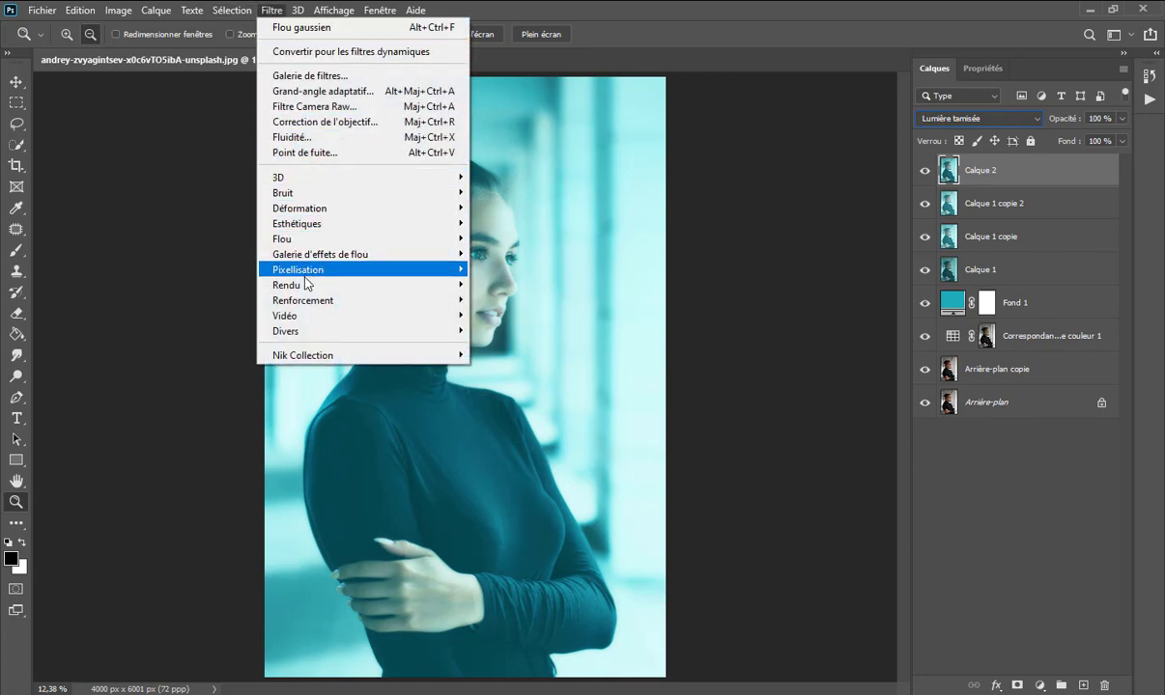
{"action": "mouse_move", "coordinate": [286, 331]}
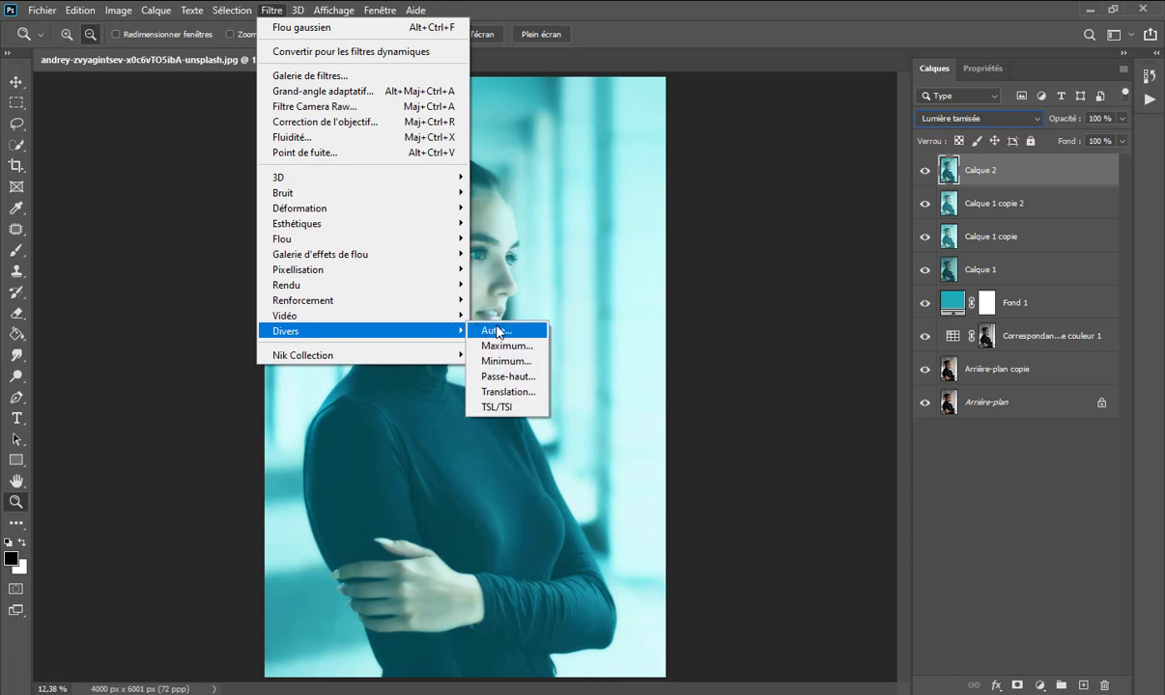
Apply a Passe-haut filter of 29,1 pixels to Calque 2
{"action": "left_click", "coordinate": [512, 377]}
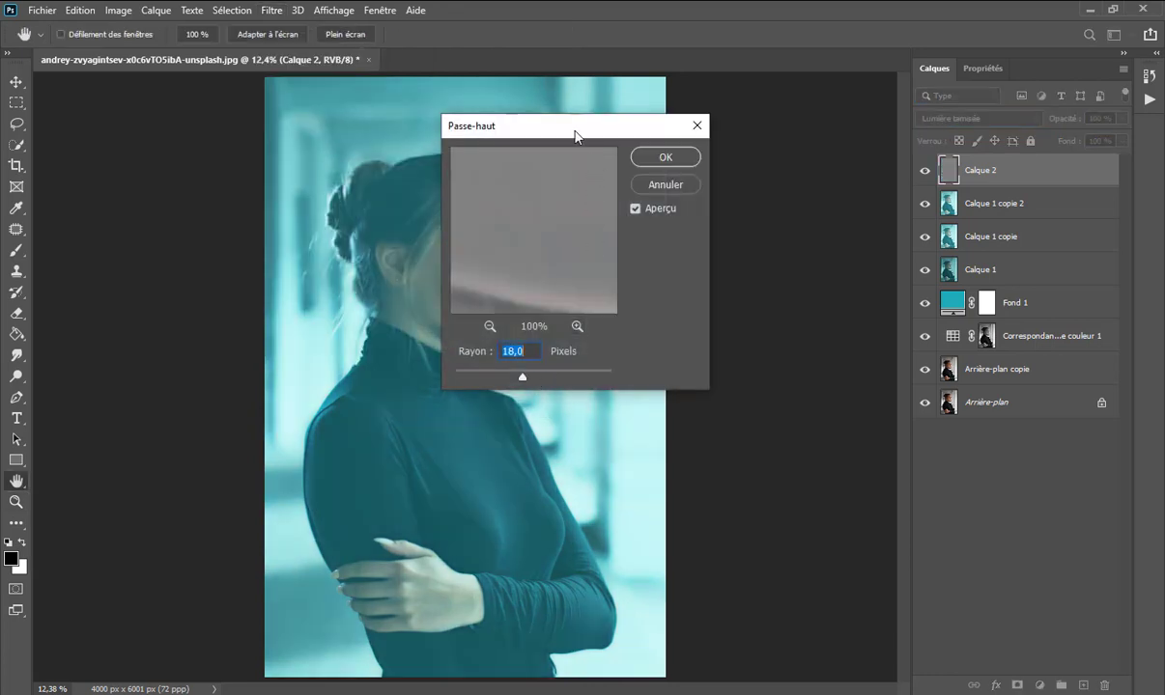
{"action": "left_click_drag", "start_coordinate": [575, 134], "coordinate": [740, 156]}
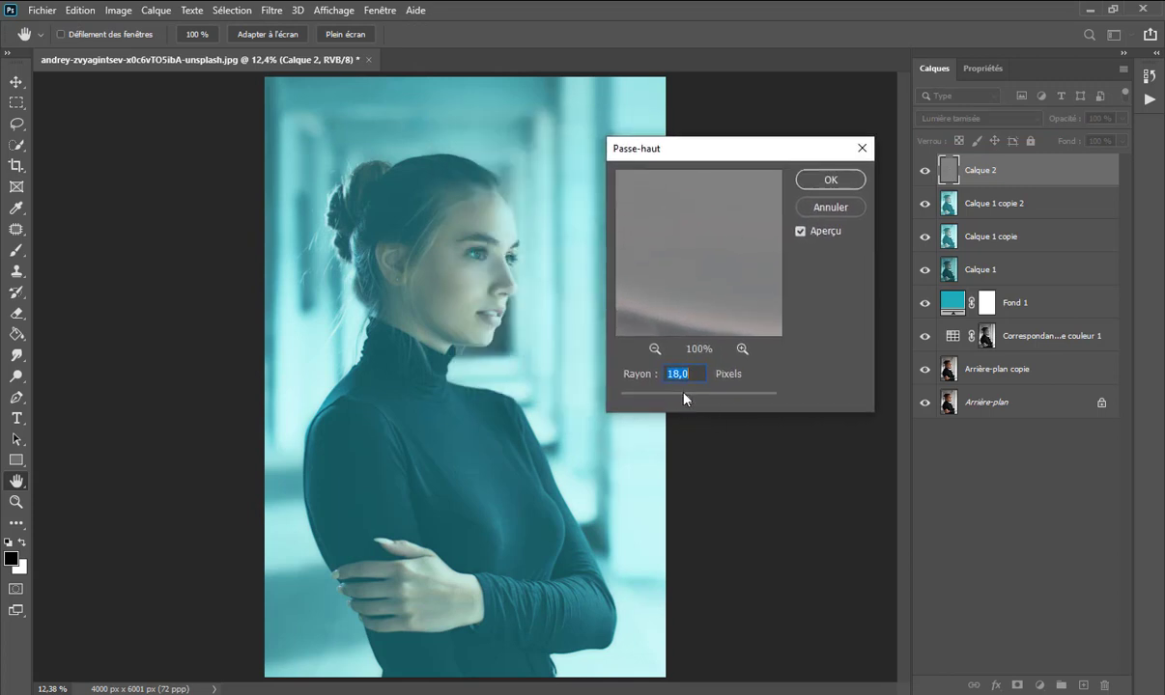
{"action": "mouse_move", "coordinate": [702, 402]}
{"action": "left_mouse_down"}
{"action": "mouse_move", "coordinate": [717, 401]}
{"action": "mouse_move", "coordinate": [675, 404]}
{"action": "mouse_move", "coordinate": [730, 402]}
{"action": "mouse_move", "coordinate": [691, 402]}
{"action": "left_mouse_up"}
{"action": "left_click", "coordinate": [830, 179]}
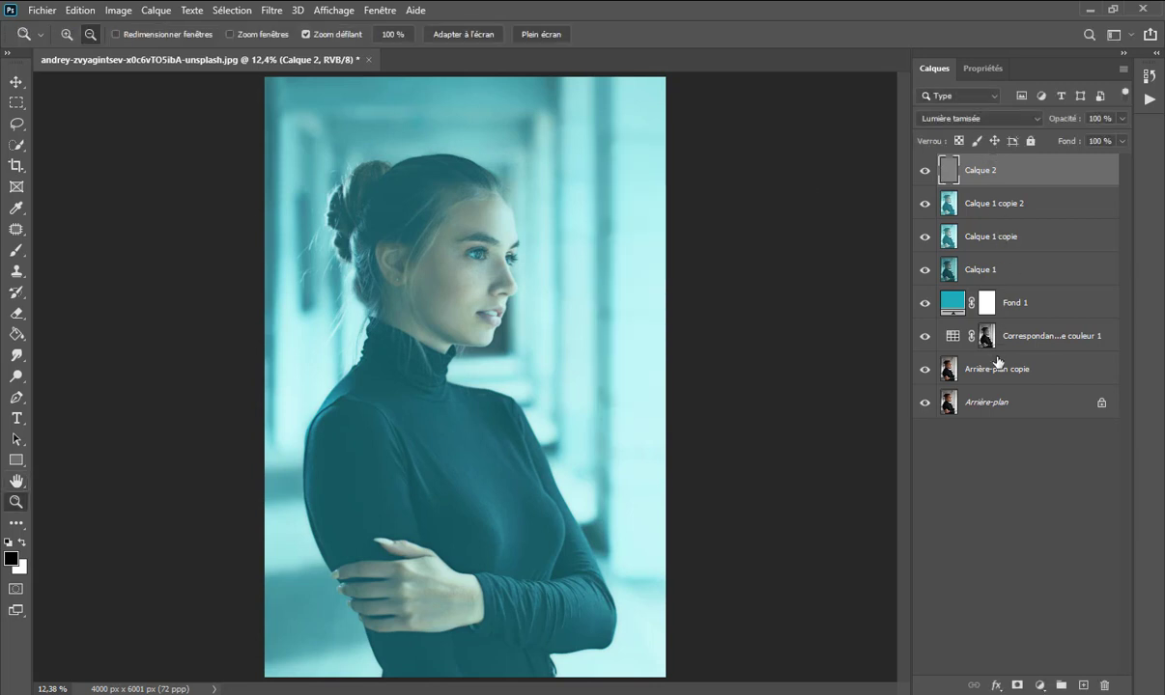
Give Calque 2 a black mask and ready a huge soft white brush
{"action": "left_click", "coordinate": [1017, 684]}
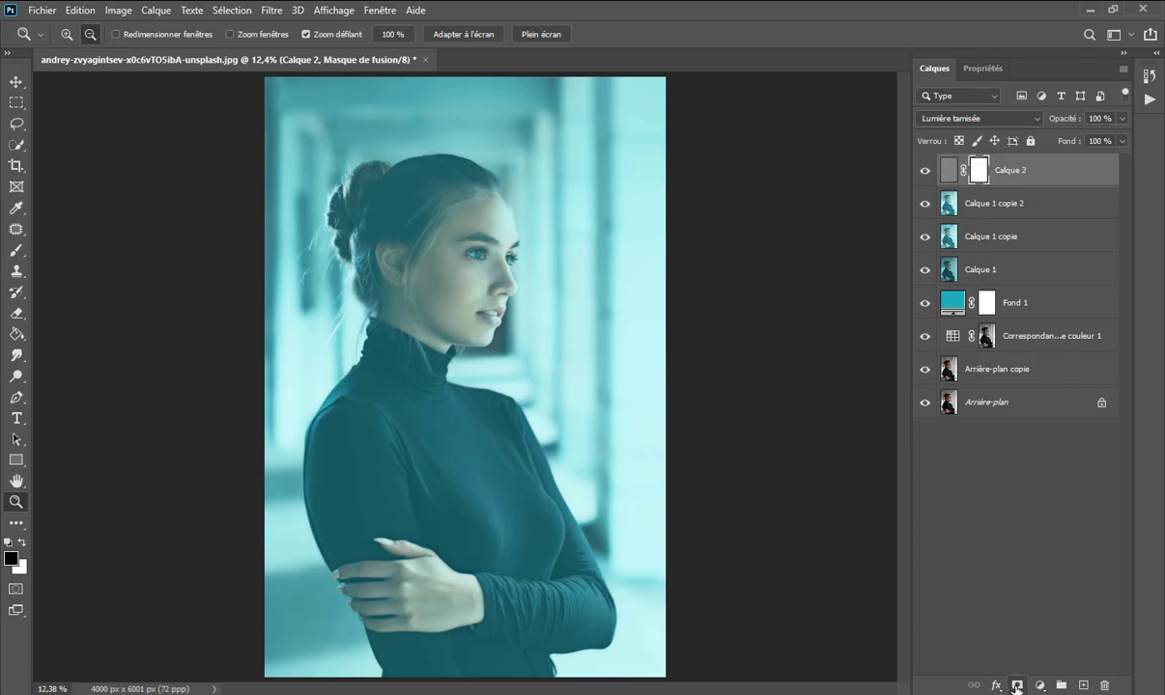
{"action": "key", "text": "ctrl+i"}
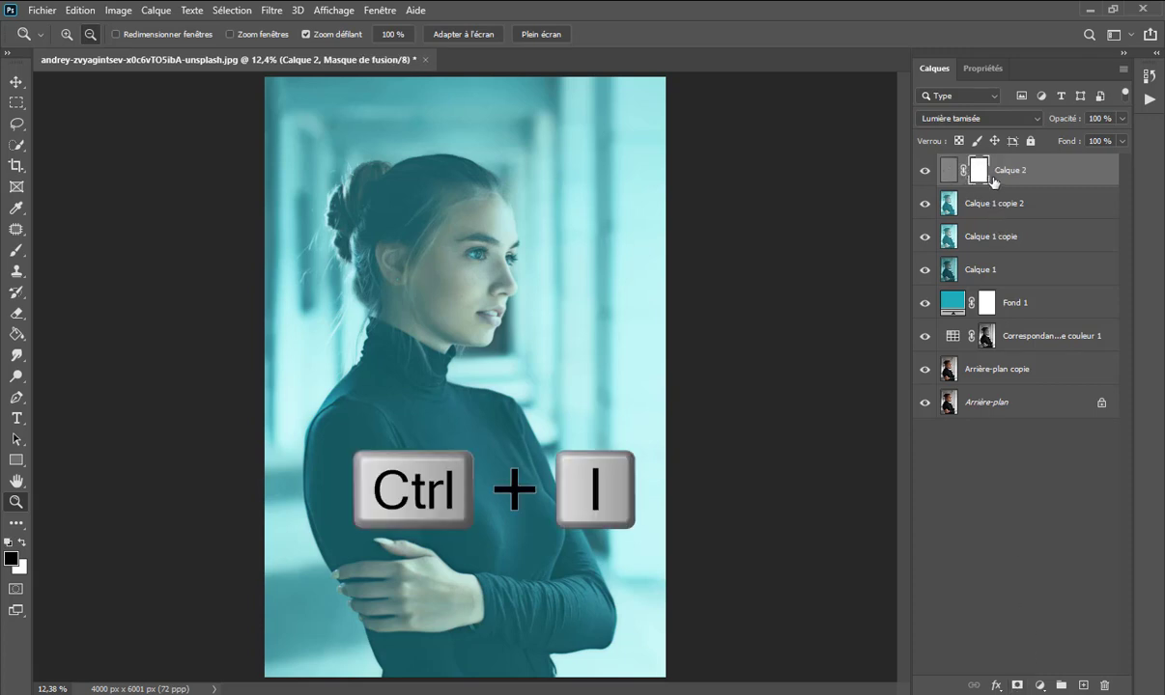
{"action": "key", "text": "ctrl+i"}
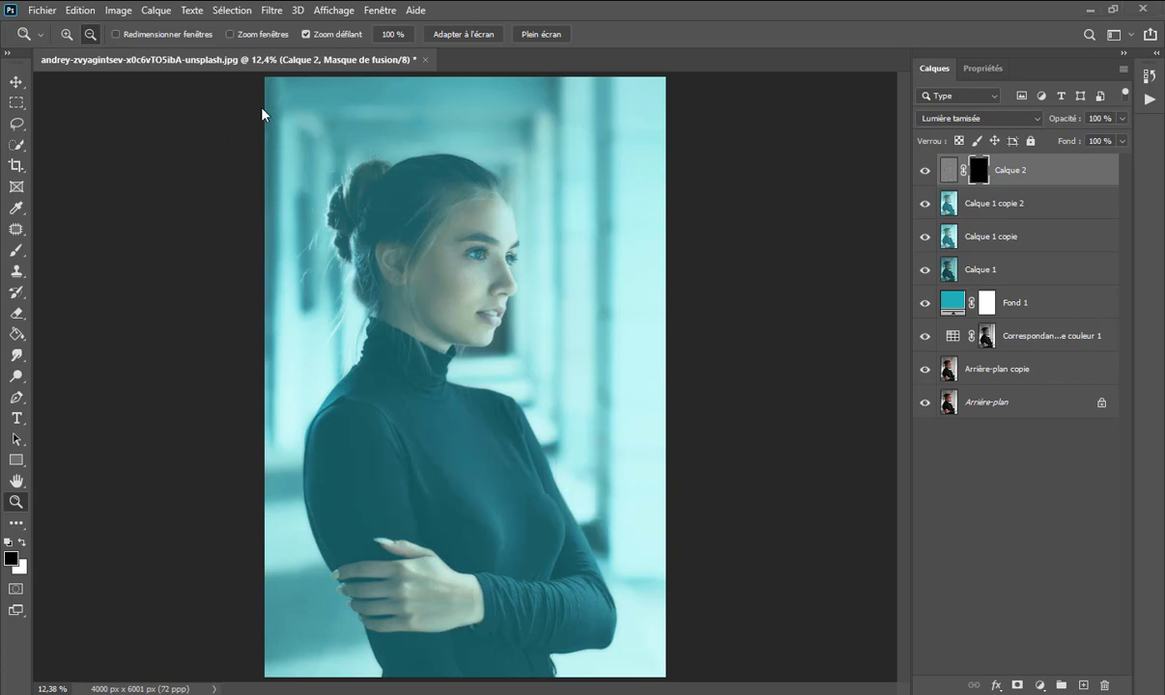
{"action": "left_click", "coordinate": [21, 542]}
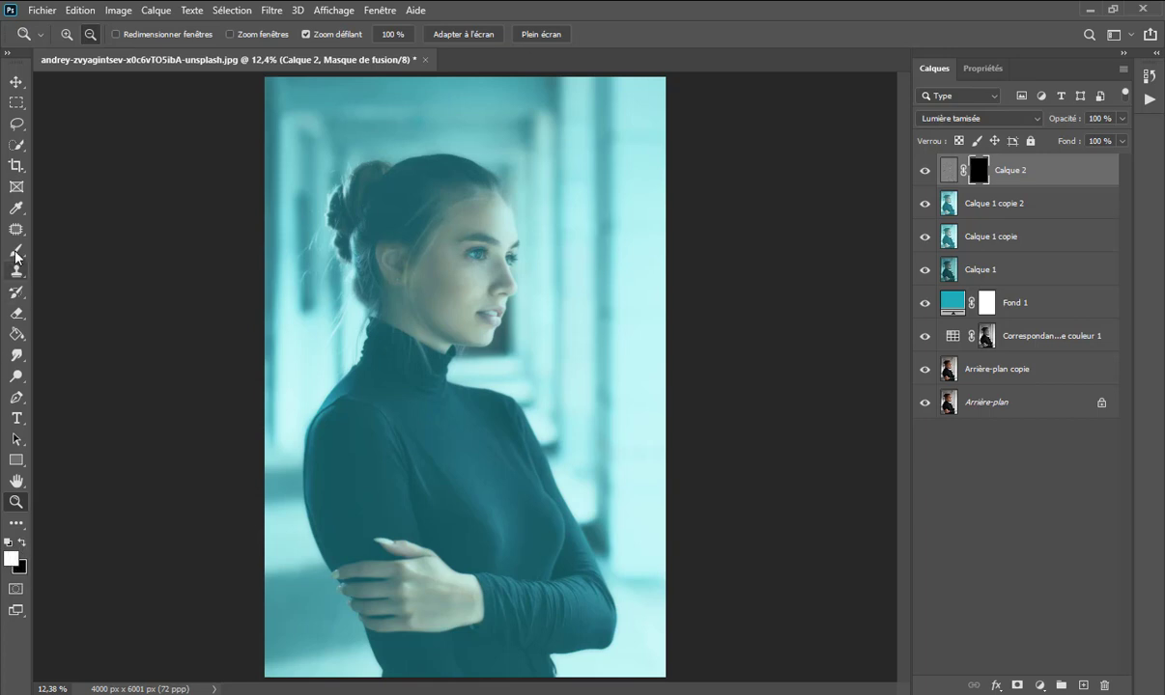
{"action": "left_click_drag", "start_coordinate": [16, 250], "coordinate": [95, 254]}
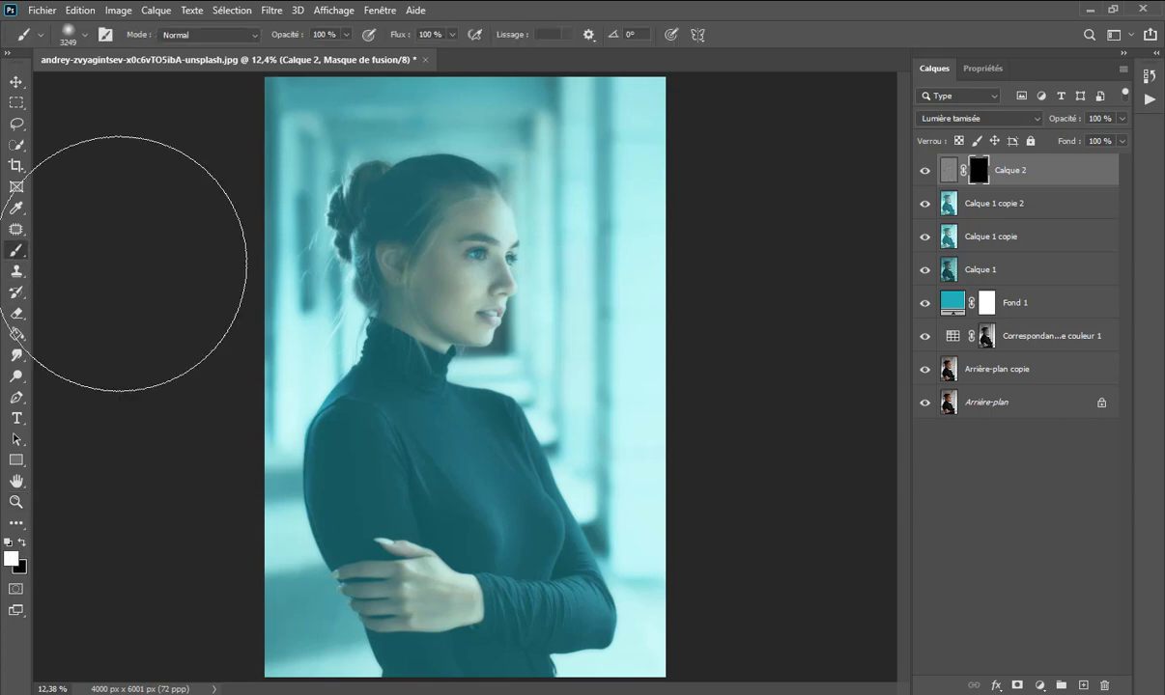
{"action": "left_click_drag", "start_coordinate": [430, 215], "coordinate": [249, 268]}
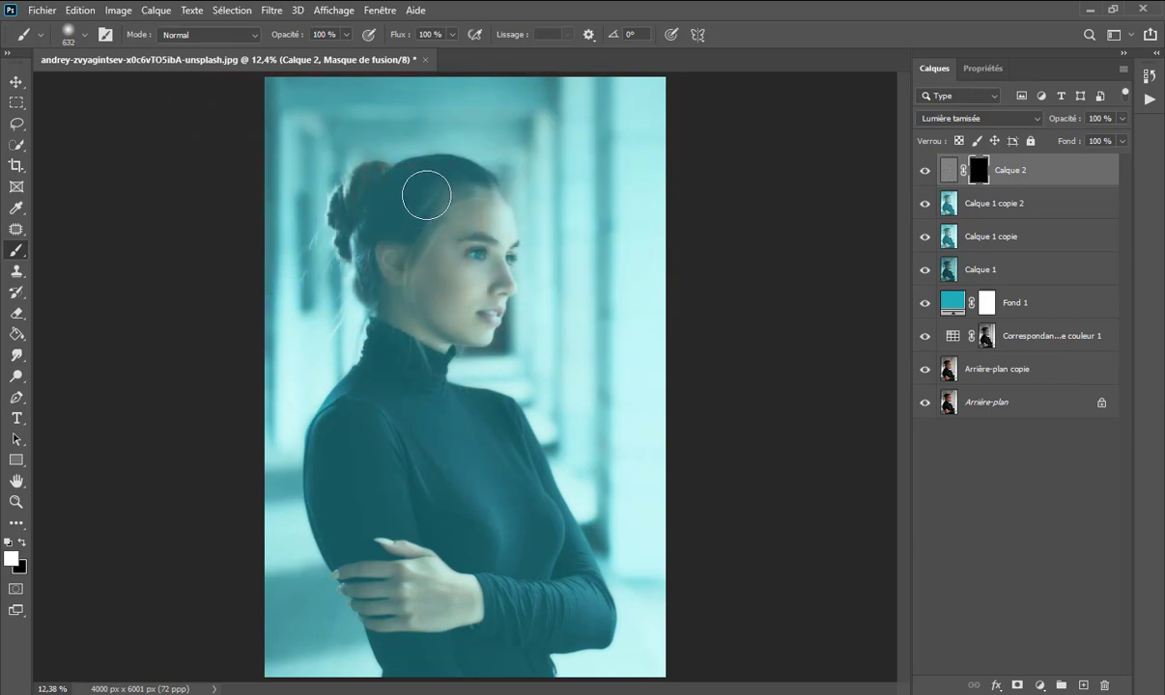
Paint white on the mask over the hair, head, cheek and eye
{"action": "left_click_drag", "start_coordinate": [429, 187], "coordinate": [385, 255]}
{"action": "mouse_move", "coordinate": [422, 213]}
{"action": "left_mouse_down"}
{"action": "mouse_move", "coordinate": [402, 253]}
{"action": "mouse_move", "coordinate": [393, 231]}
{"action": "mouse_move", "coordinate": [377, 248]}
{"action": "mouse_move", "coordinate": [377, 286]}
{"action": "mouse_move", "coordinate": [436, 182]}
{"action": "mouse_move", "coordinate": [467, 180]}
{"action": "mouse_move", "coordinate": [416, 203]}
{"action": "mouse_move", "coordinate": [403, 260]}
{"action": "mouse_move", "coordinate": [443, 221]}
{"action": "mouse_move", "coordinate": [448, 303]}
{"action": "mouse_move", "coordinate": [471, 234]}
{"action": "mouse_move", "coordinate": [468, 315]}
{"action": "mouse_move", "coordinate": [454, 259]}
{"action": "mouse_move", "coordinate": [462, 312]}
{"action": "mouse_move", "coordinate": [462, 195]}
{"action": "mouse_move", "coordinate": [486, 200]}
{"action": "mouse_move", "coordinate": [487, 277]}
{"action": "mouse_move", "coordinate": [471, 299]}
{"action": "mouse_move", "coordinate": [475, 252]}
{"action": "mouse_move", "coordinate": [428, 253]}
{"action": "mouse_move", "coordinate": [442, 309]}
{"action": "mouse_move", "coordinate": [398, 281]}
{"action": "mouse_move", "coordinate": [442, 325]}
{"action": "mouse_move", "coordinate": [404, 290]}
{"action": "mouse_move", "coordinate": [436, 315]}
{"action": "mouse_move", "coordinate": [435, 270]}
{"action": "mouse_move", "coordinate": [468, 229]}
{"action": "mouse_move", "coordinate": [496, 259]}
{"action": "mouse_move", "coordinate": [481, 299]}
{"action": "mouse_move", "coordinate": [484, 260]}
{"action": "mouse_move", "coordinate": [481, 300]}
{"action": "mouse_move", "coordinate": [462, 241]}
{"action": "left_mouse_up"}
{"action": "right_click", "coordinate": [475, 237], "text": "alt"}
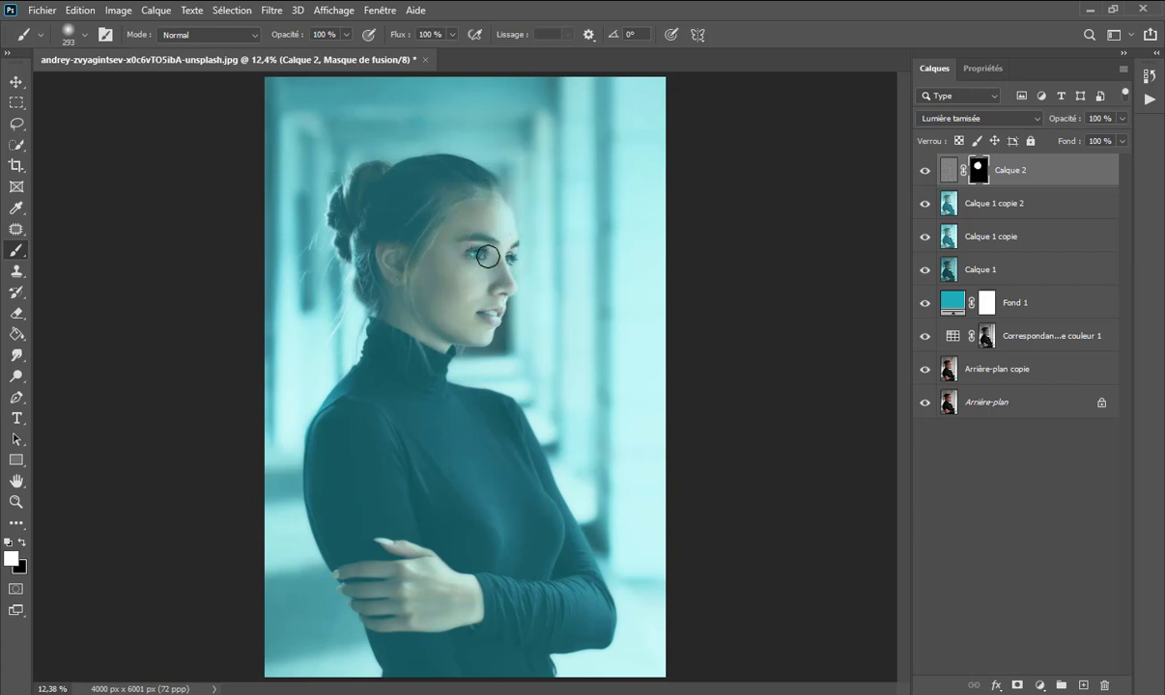
{"action": "mouse_move", "coordinate": [486, 302]}
{"action": "left_mouse_down"}
{"action": "mouse_move", "coordinate": [463, 269]}
{"action": "mouse_move", "coordinate": [481, 263]}
{"action": "mouse_move", "coordinate": [483, 277]}
{"action": "left_mouse_up"}
Compare the image with and without Calque 2, then stamp visible into Calque 3
{"action": "left_click", "coordinate": [925, 174]}
{"action": "left_click", "coordinate": [925, 173]}
{"action": "left_click", "coordinate": [926, 174]}
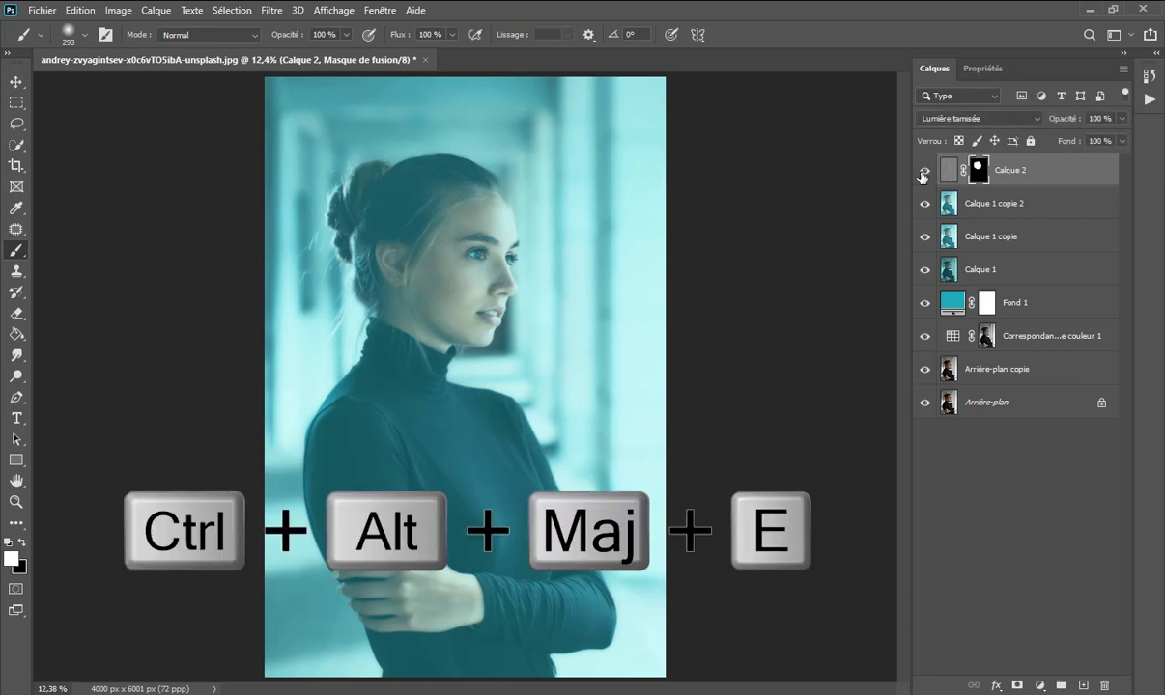
{"action": "key", "text": "ctrl+alt+shift+e"}
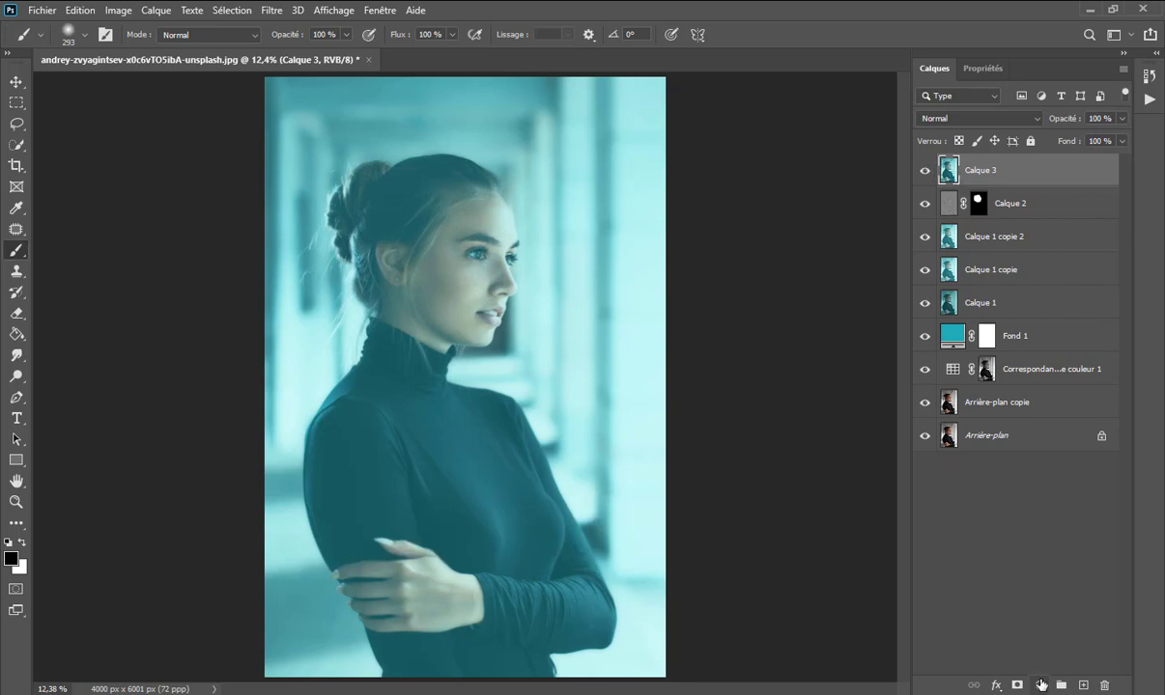
Add a Courbes adjustment lifting the midtone point from 112 to 138
{"action": "left_click", "coordinate": [1040, 685]}
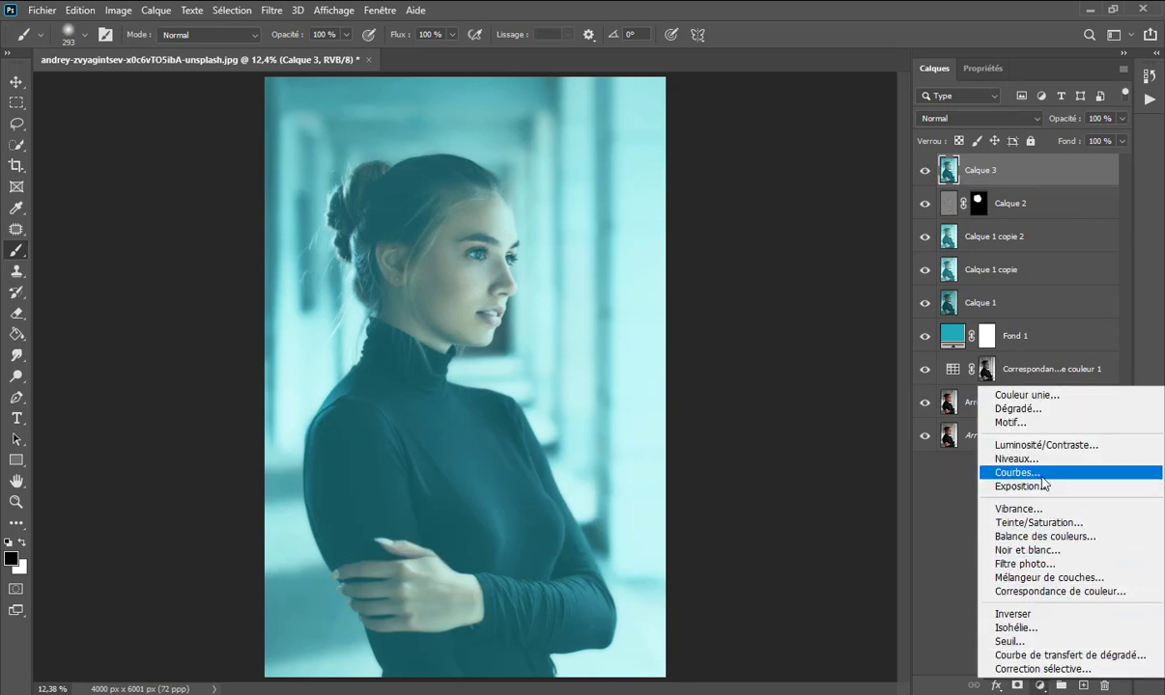
{"action": "left_click", "coordinate": [1029, 473]}
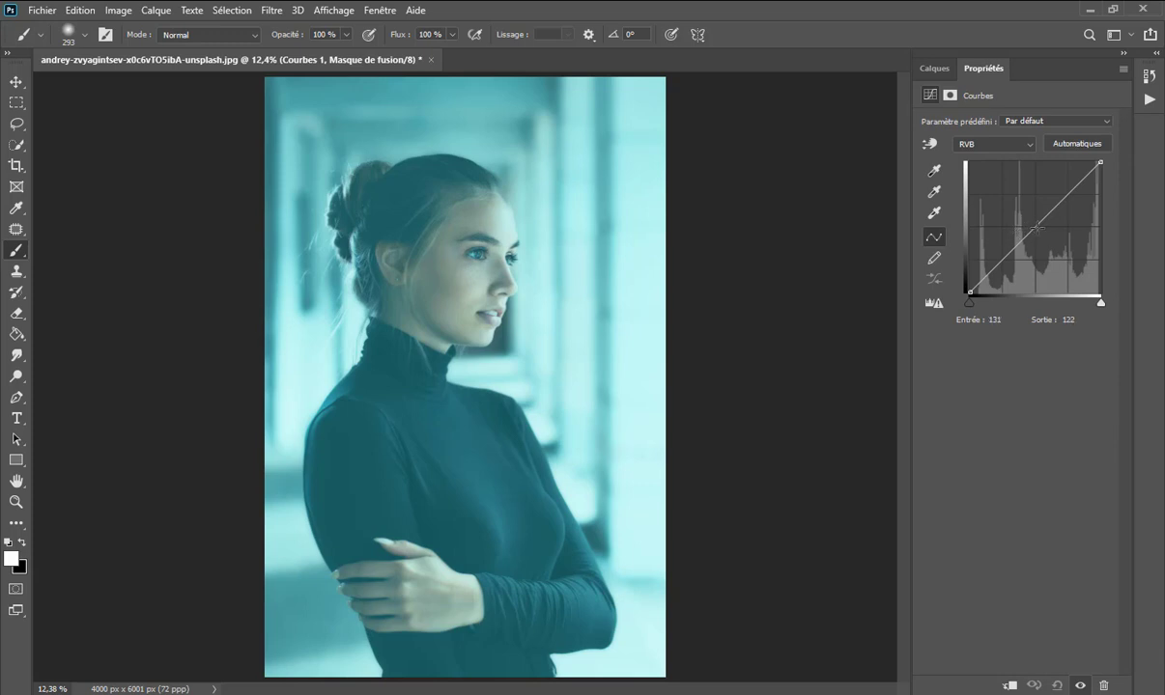
{"action": "left_click_drag", "start_coordinate": [1037, 228], "coordinate": [1031, 225]}
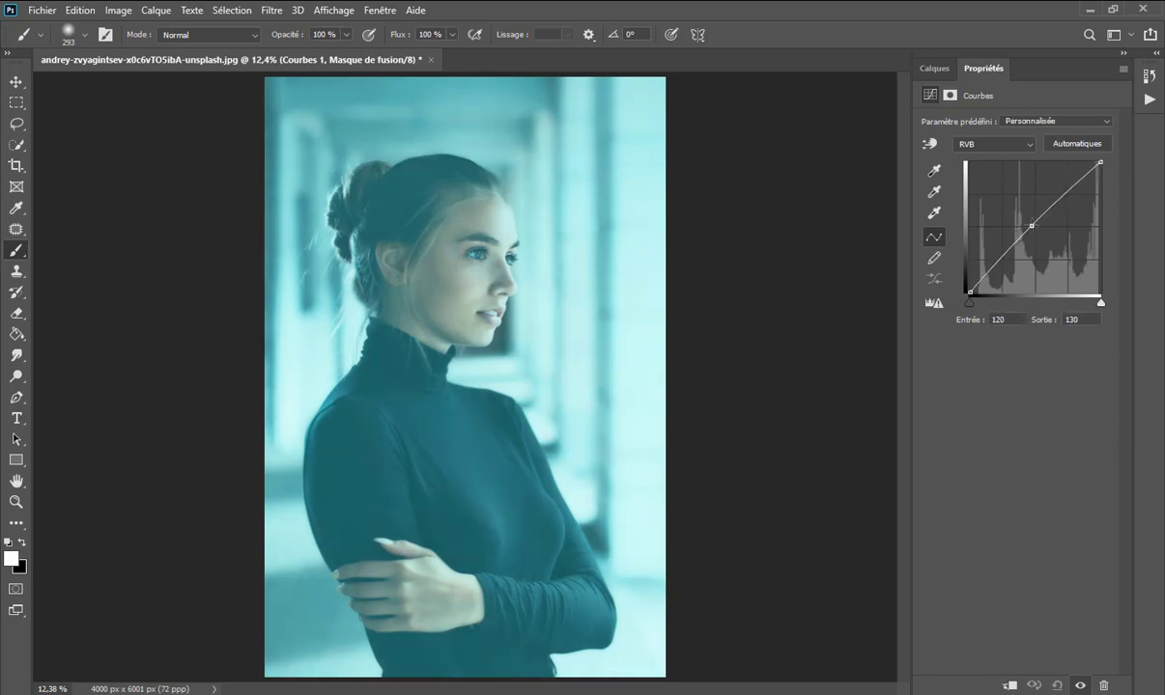
{"action": "left_click_drag", "start_coordinate": [1032, 225], "coordinate": [1026, 222]}
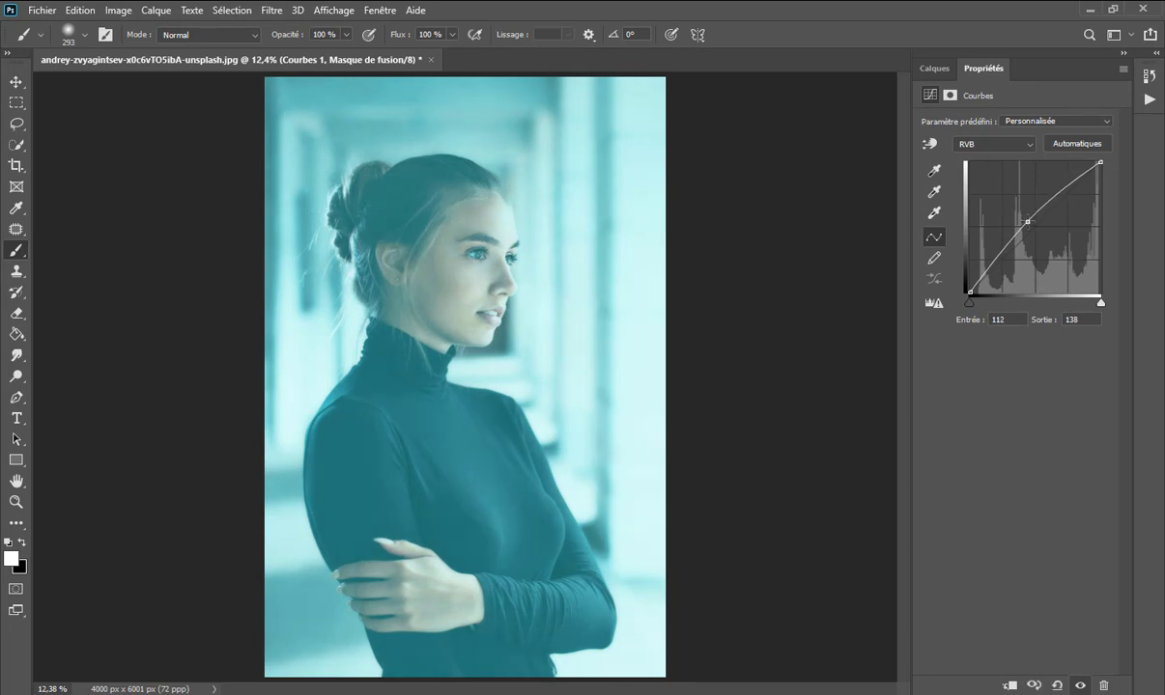
{"action": "left_click", "coordinate": [946, 73]}
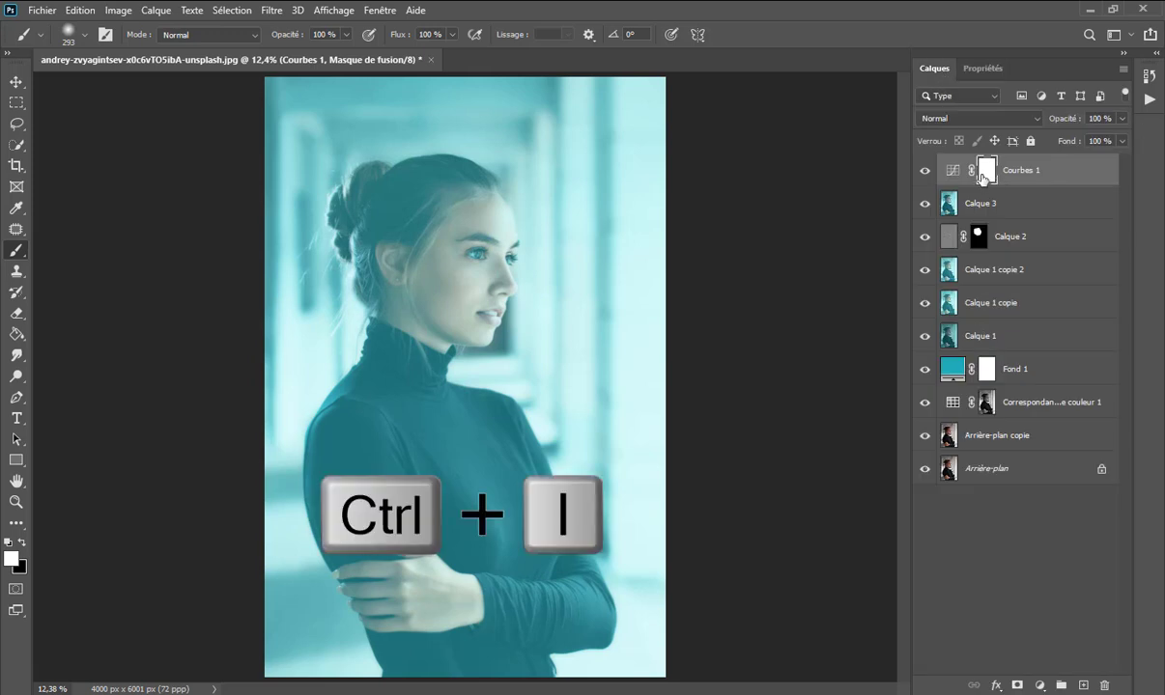
Invert the Courbes 1 mask to black and zoom in on the eyes
{"action": "key", "text": "ctrl+i"}
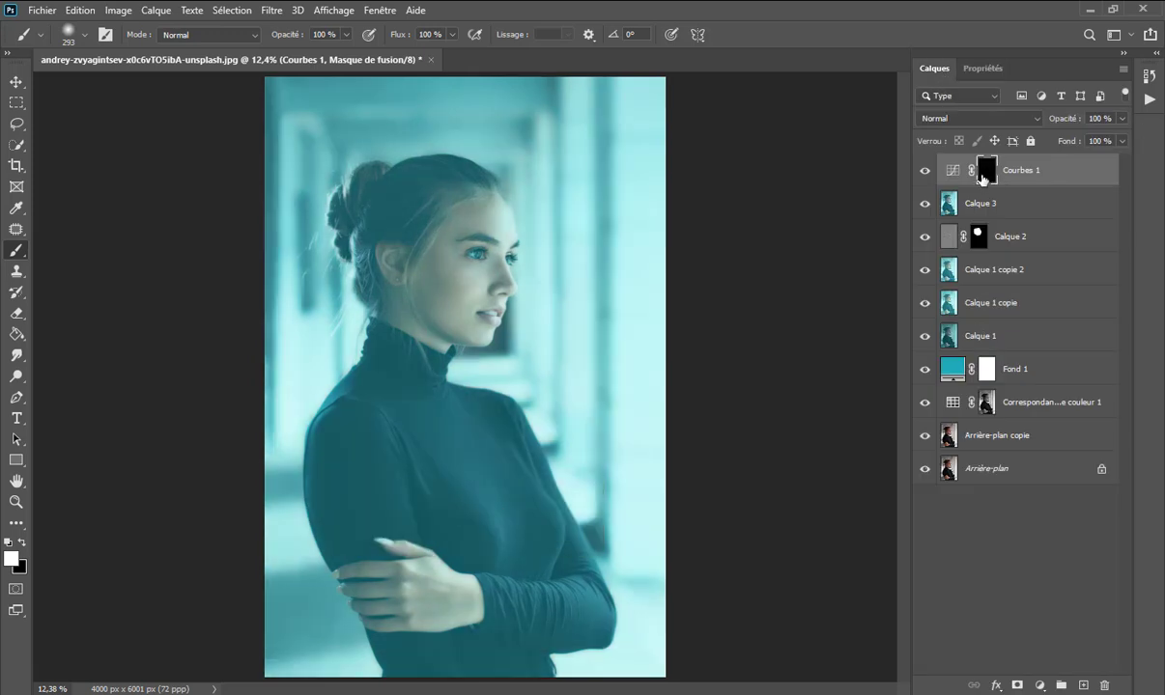
{"action": "left_click", "coordinate": [16, 501]}
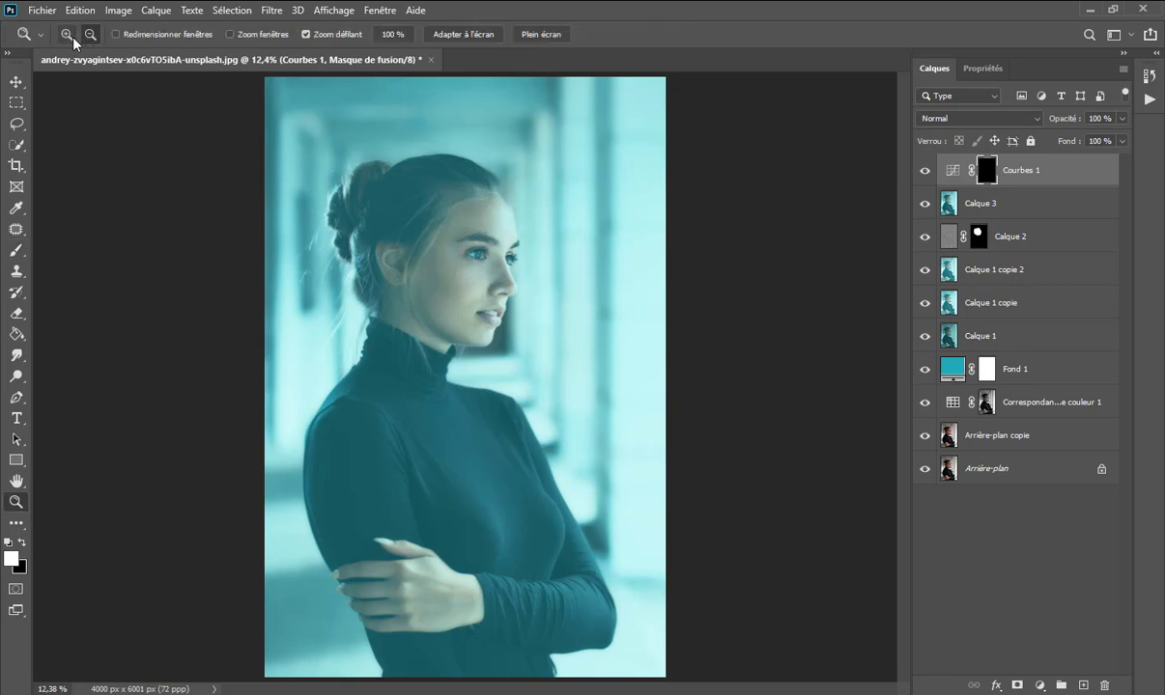
{"action": "left_click", "coordinate": [476, 245]}
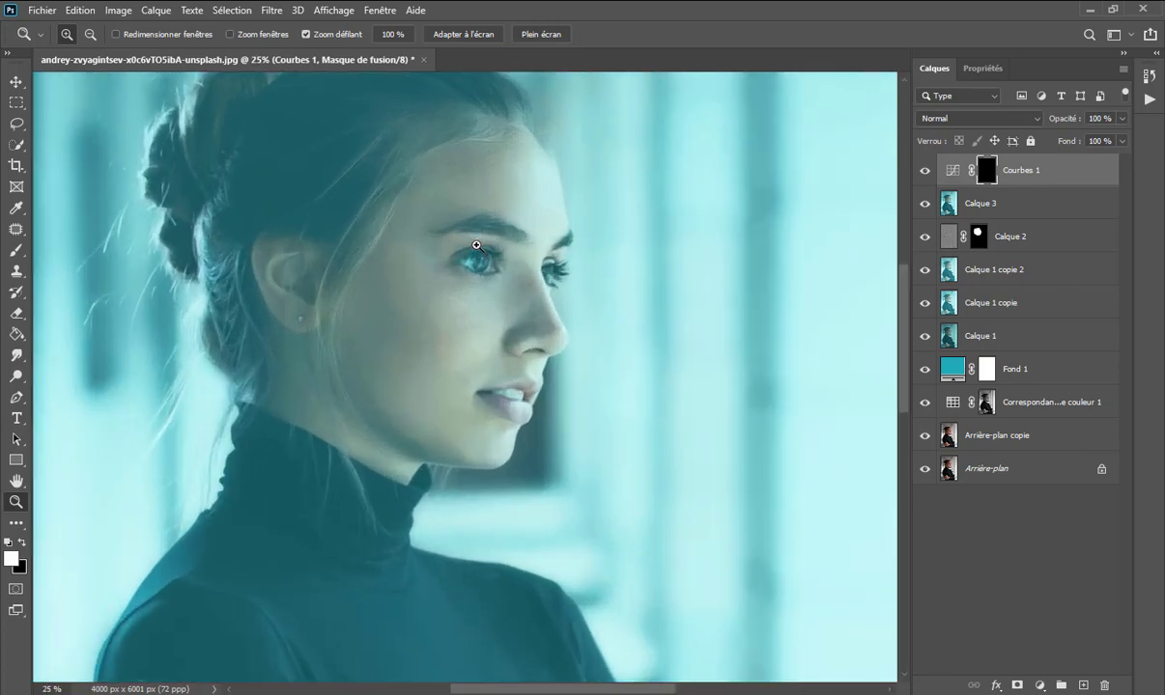
{"action": "left_click", "coordinate": [477, 245]}
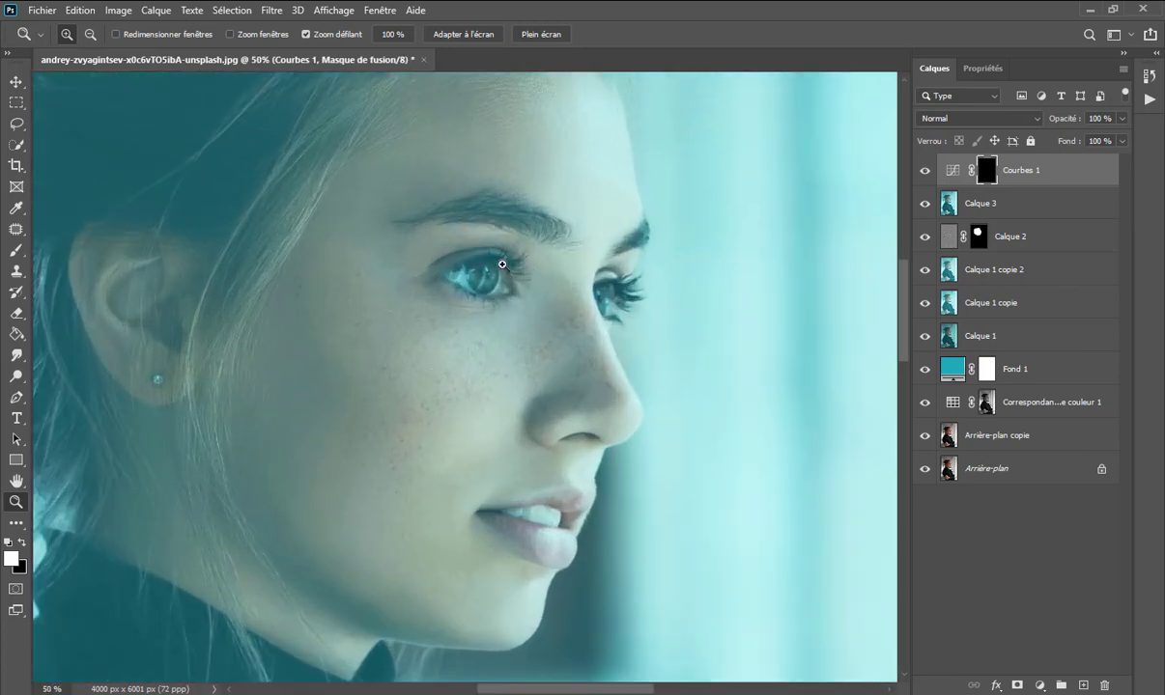
Paint white over both irises with a small soft brush
{"action": "left_click", "coordinate": [16, 250]}
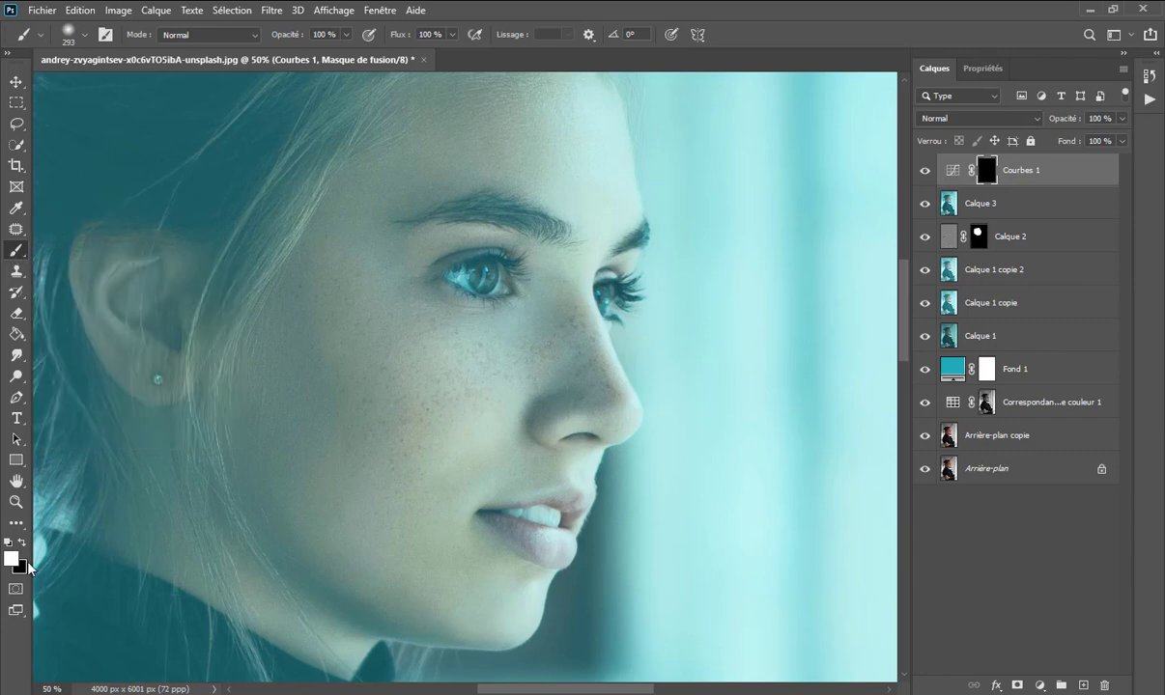
{"action": "left_click_drag", "start_coordinate": [477, 280], "coordinate": [433, 293]}
{"action": "mouse_move", "coordinate": [466, 277]}
{"action": "left_mouse_down"}
{"action": "mouse_move", "coordinate": [493, 284]}
{"action": "mouse_move", "coordinate": [445, 259]}
{"action": "mouse_move", "coordinate": [495, 279]}
{"action": "left_mouse_up"}
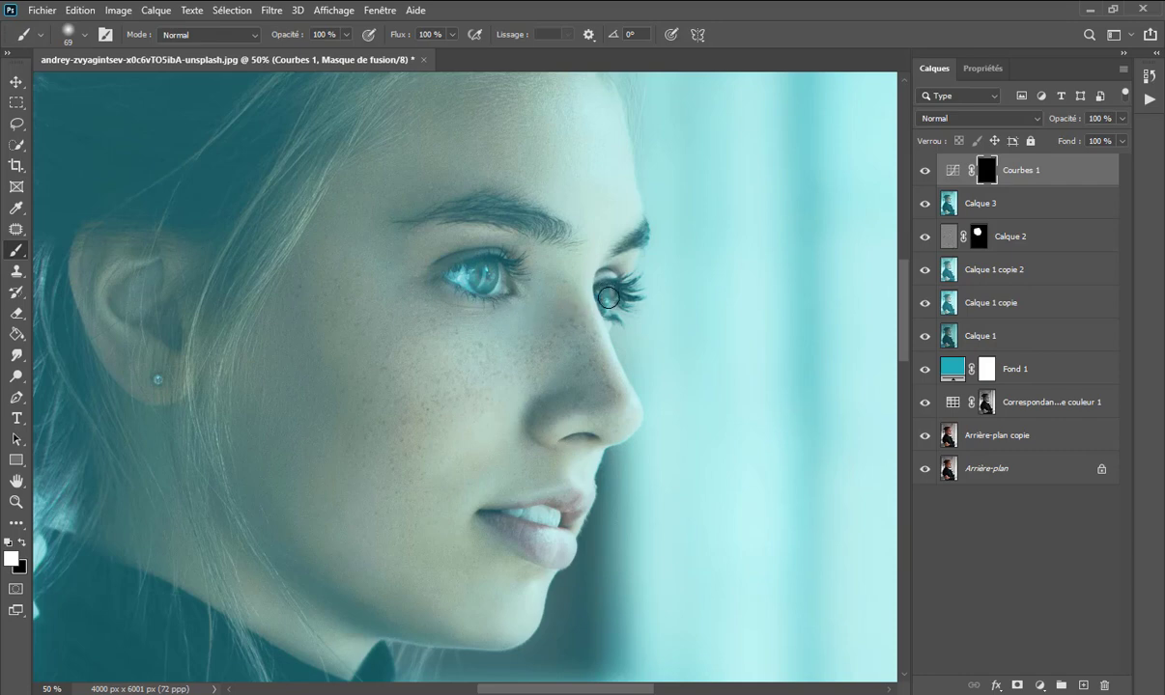
{"action": "left_click_drag", "start_coordinate": [608, 297], "coordinate": [607, 297]}
Paint white over the teeth and lips with a smaller brush
{"action": "mouse_move", "coordinate": [541, 509]}
{"action": "left_mouse_down"}
{"action": "mouse_move", "coordinate": [553, 519]}
{"action": "mouse_move", "coordinate": [507, 484]}
{"action": "left_mouse_up"}
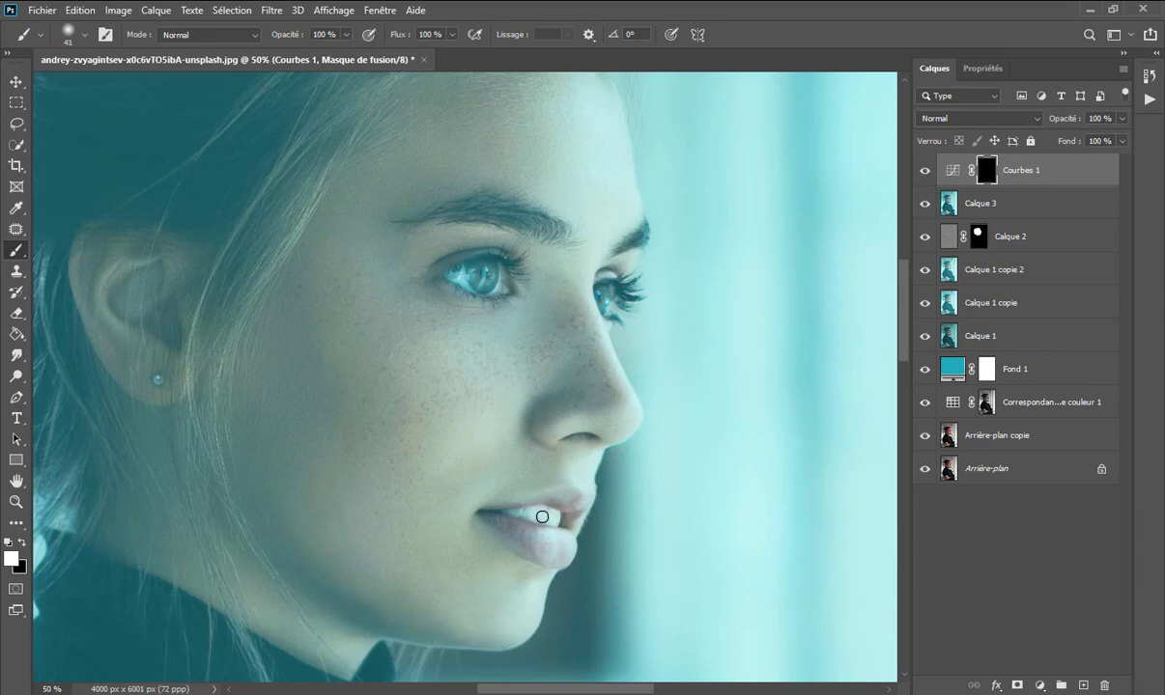
{"action": "left_click_drag", "start_coordinate": [517, 514], "coordinate": [535, 515]}
{"action": "left_click_drag", "start_coordinate": [499, 519], "coordinate": [562, 542]}
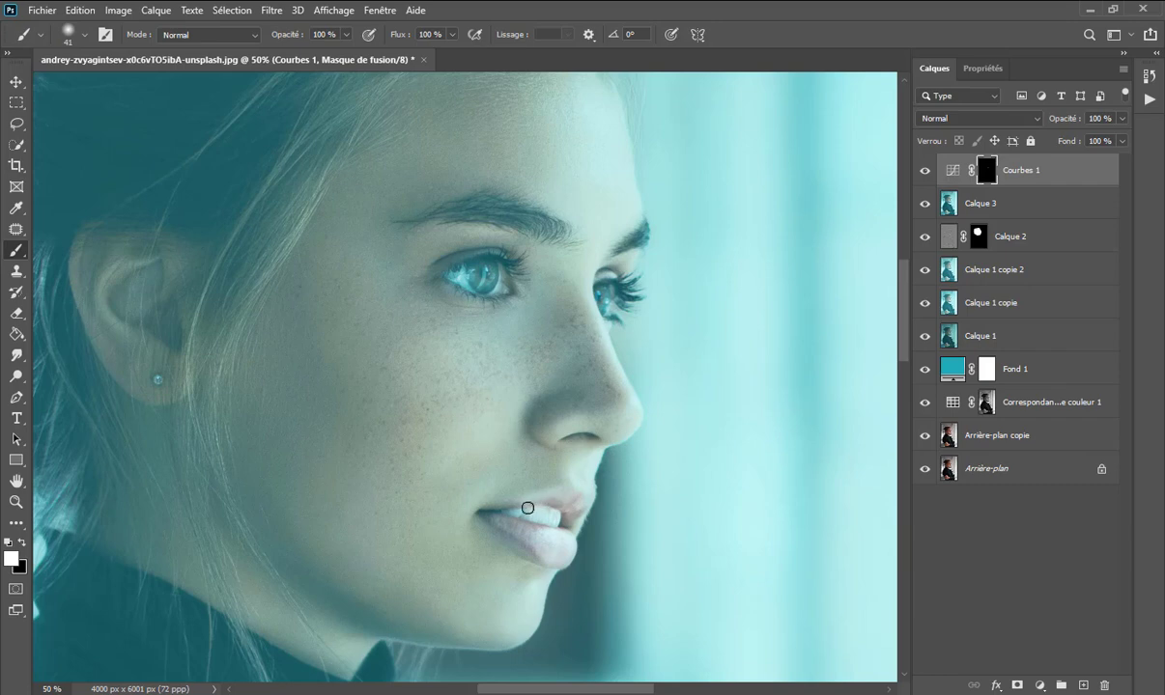
Fit the whole portrait on screen with the Taille écran zoom option
{"action": "left_click", "coordinate": [16, 501]}
{"action": "right_click", "coordinate": [253, 425]}
{"action": "left_click", "coordinate": [308, 442]}
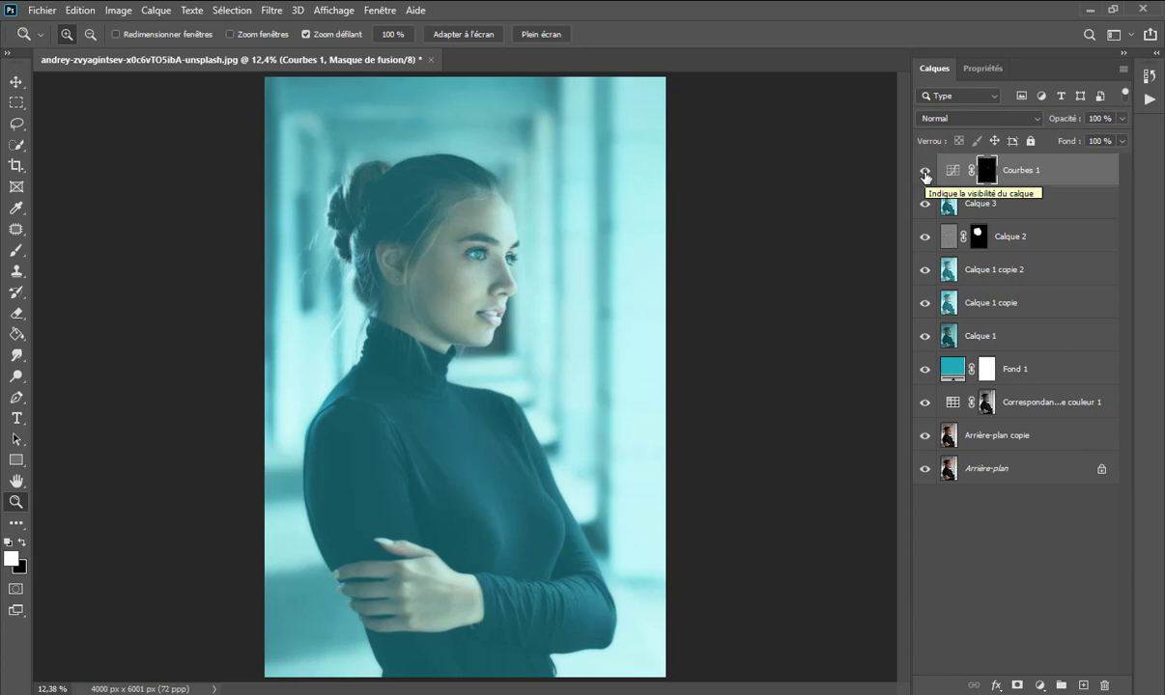
Solo the Arrière-plan original photo for comparison, then restore all edited layers
{"action": "key", "text": "alt"}
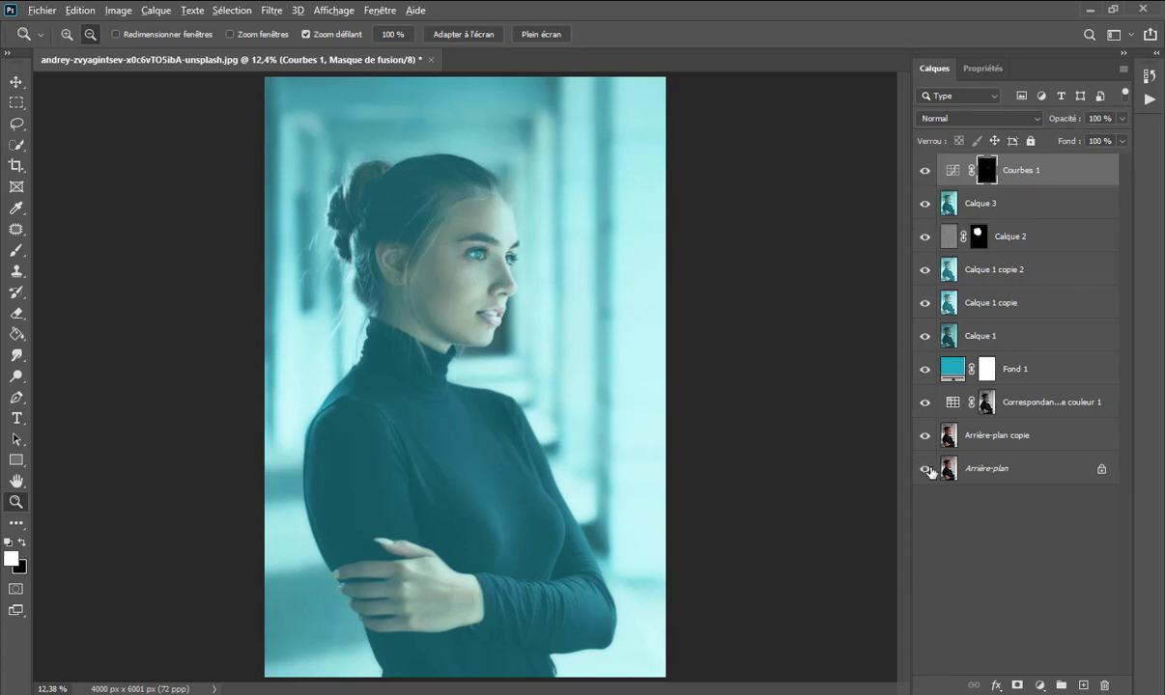
{"action": "left_click", "coordinate": [925, 470], "text": "alt"}
{"action": "left_click", "coordinate": [925, 470], "text": "alt"}
{"action": "left_click", "coordinate": [926, 469], "text": "alt"}
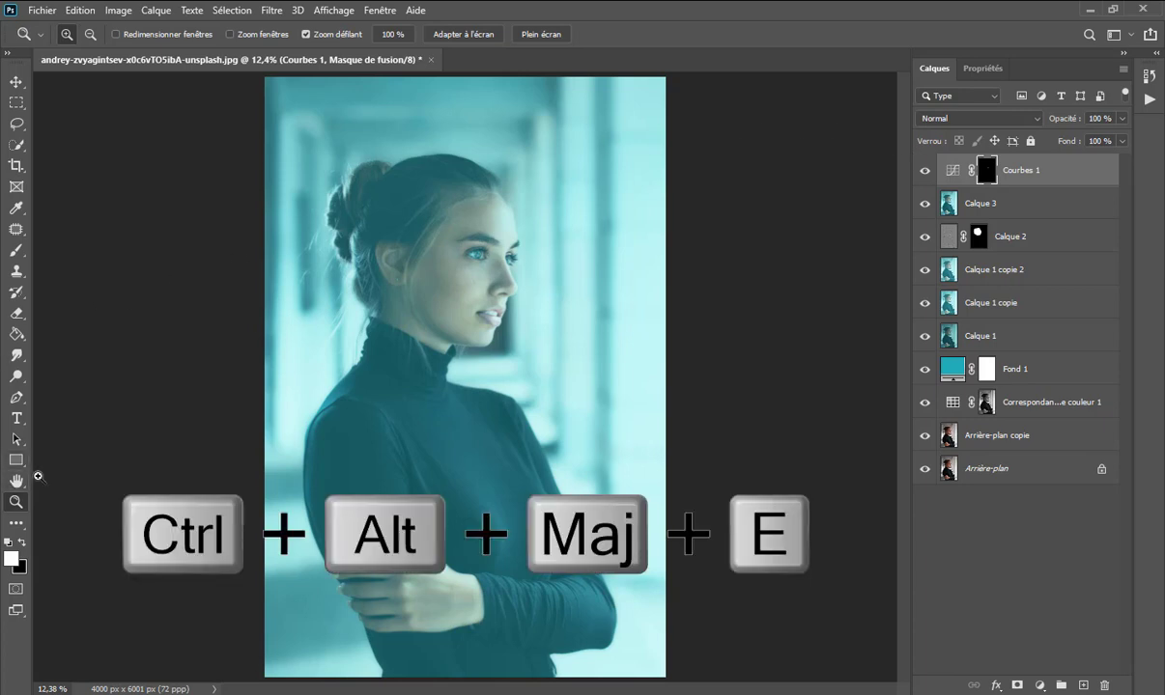
Stamp the visible layers into Calque 4, then add Calque 5 filled with solid black
{"action": "key", "text": "ctrl+alt+shift+e"}
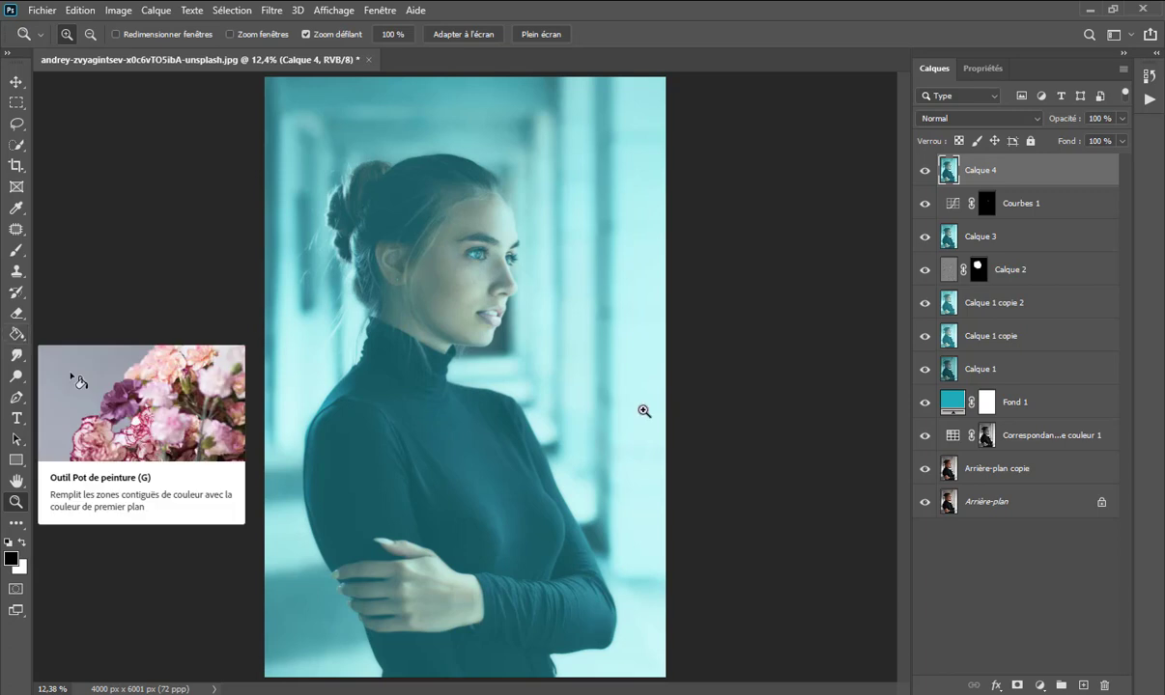
{"action": "left_click", "coordinate": [1083, 685]}
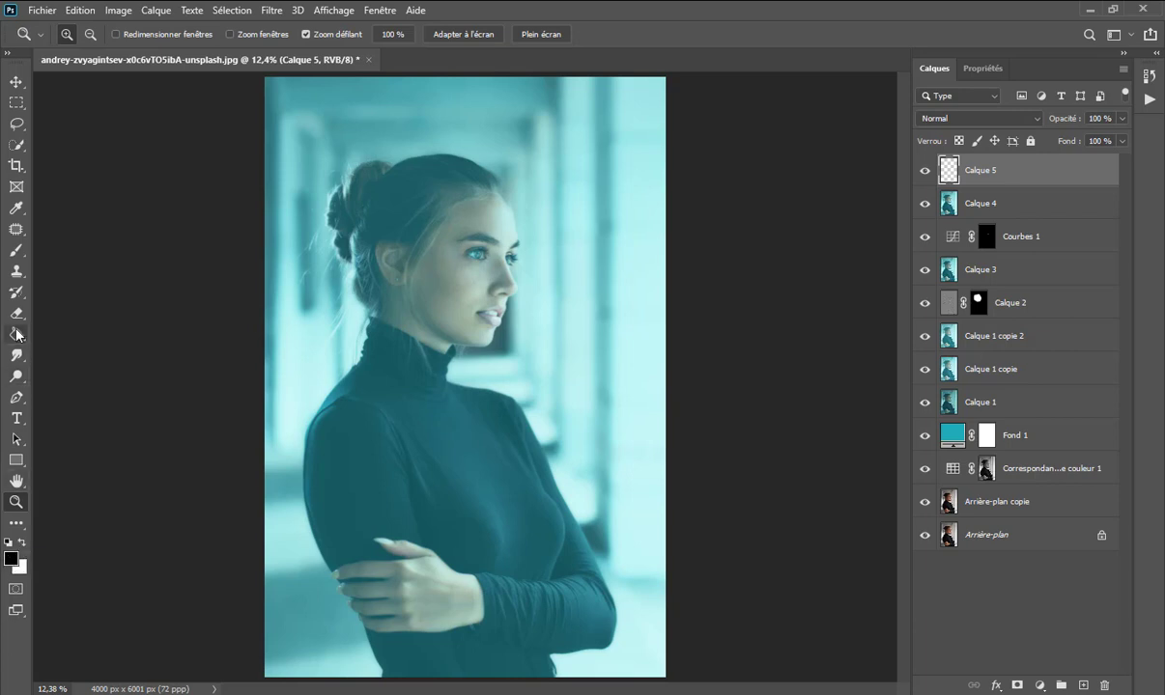
{"action": "left_click_drag", "start_coordinate": [16, 333], "coordinate": [123, 354]}
{"action": "left_click", "coordinate": [124, 351]}
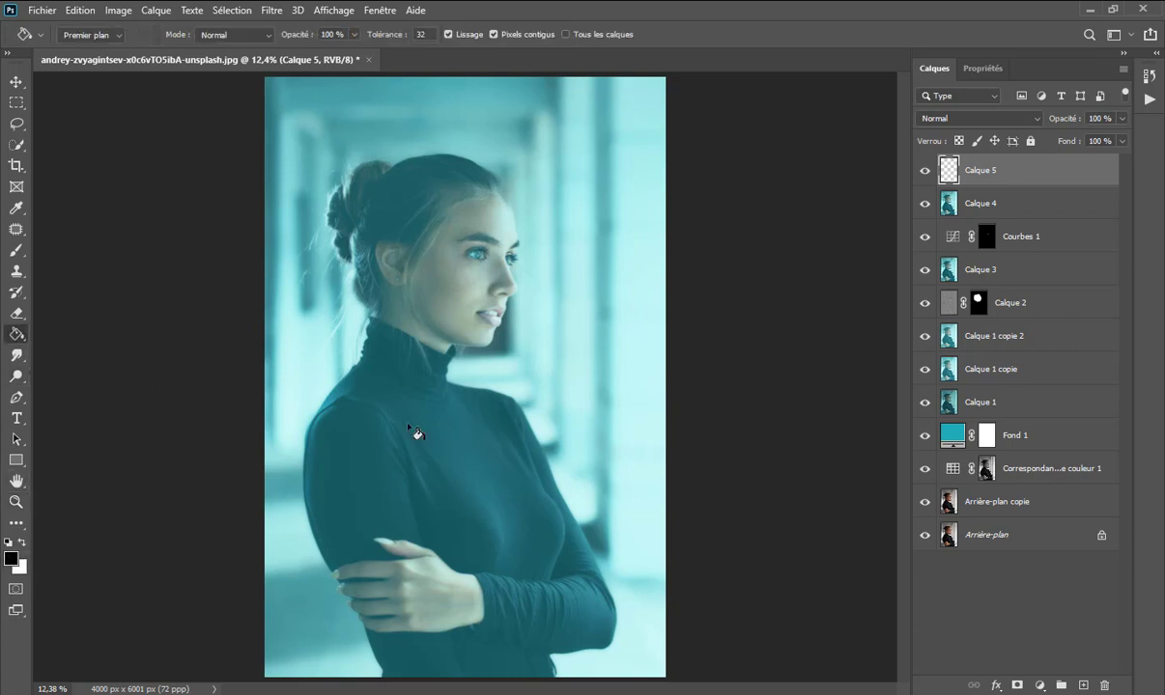
{"action": "left_click", "coordinate": [435, 370]}
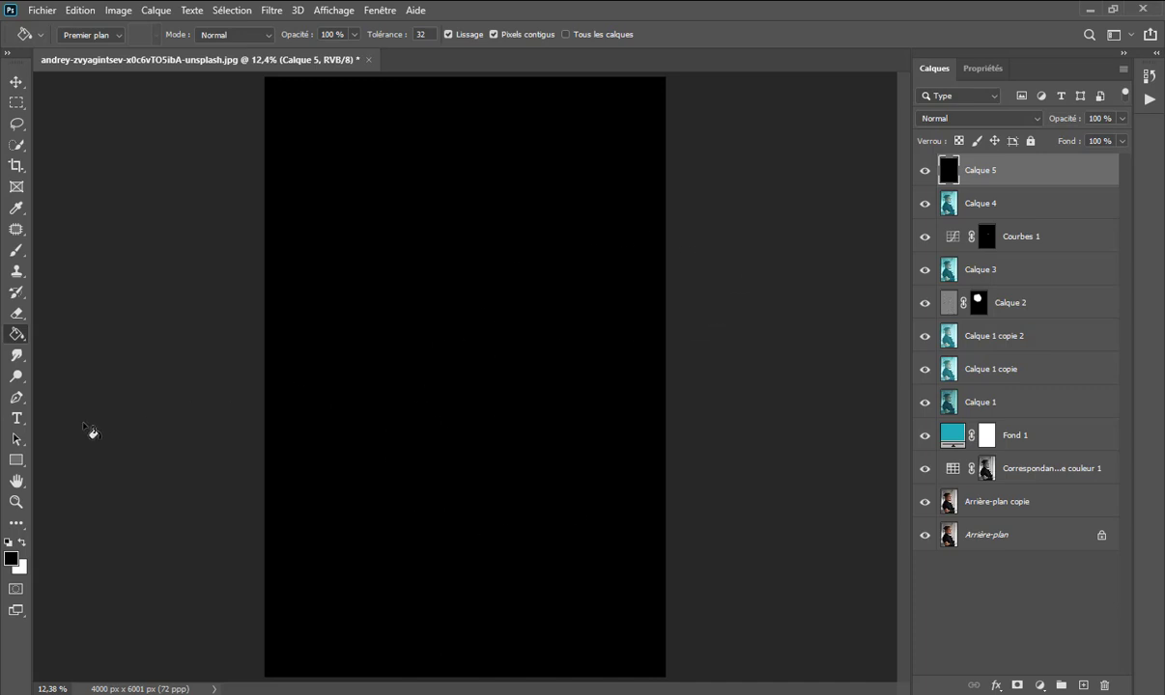
Zoom out and add a white layer mask to Calque 5
{"action": "left_click", "coordinate": [14, 502]}
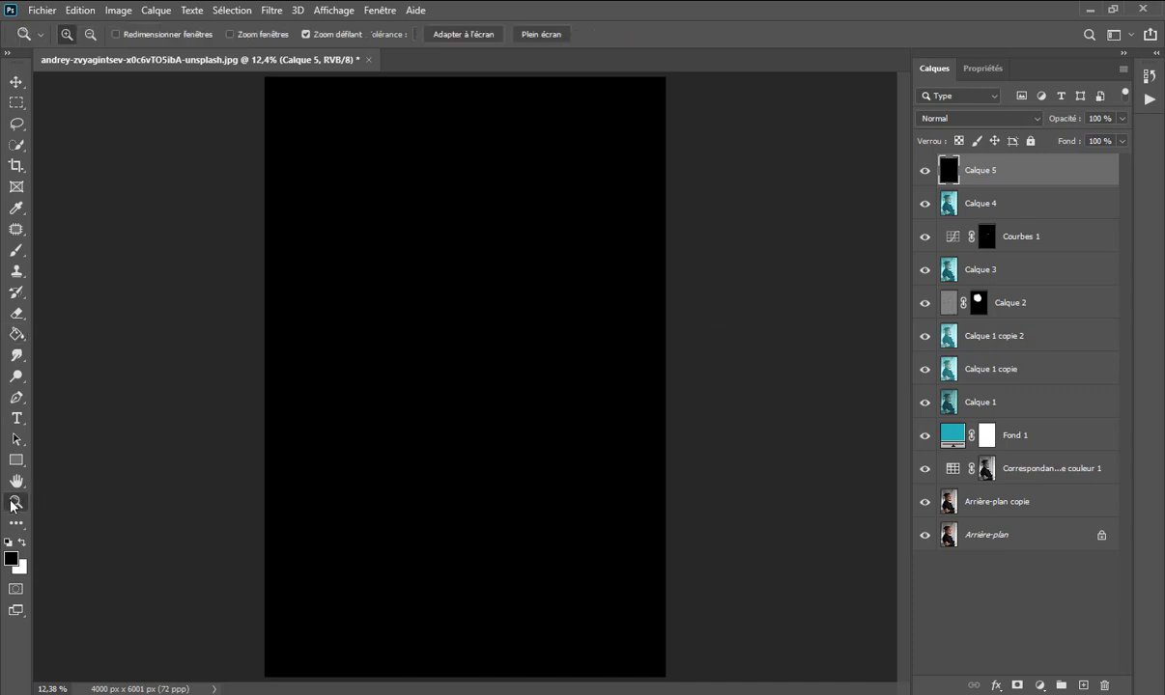
{"action": "left_click", "coordinate": [90, 34]}
{"action": "left_click", "coordinate": [486, 413]}
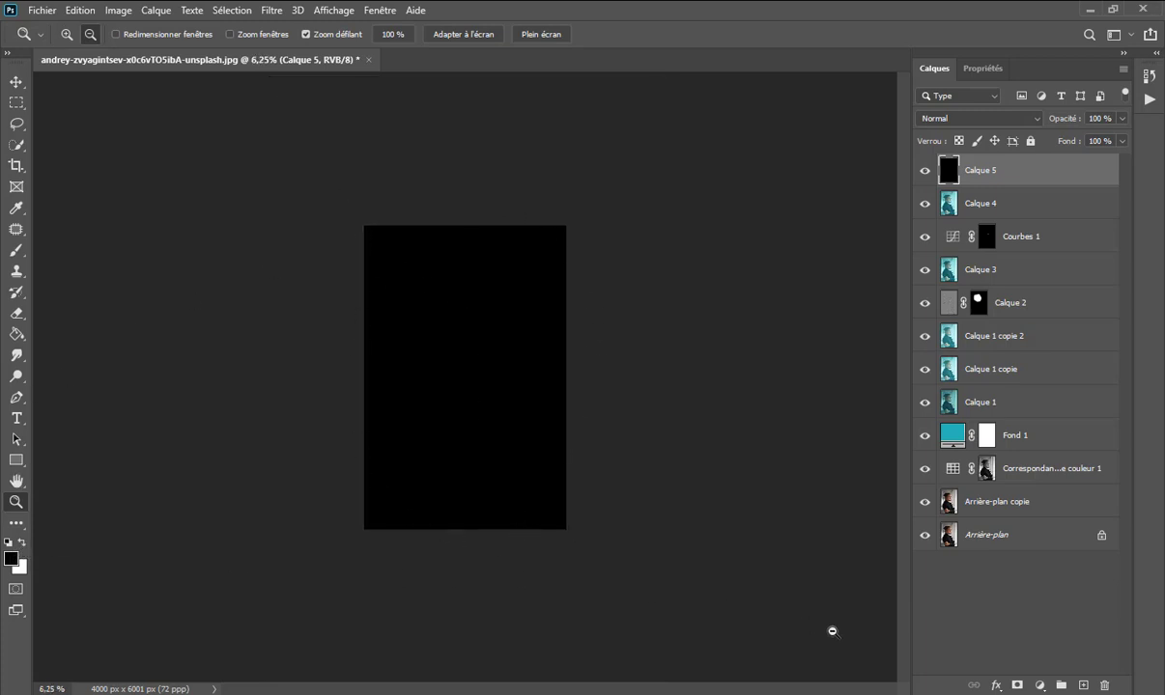
{"action": "left_click", "coordinate": [1018, 685]}
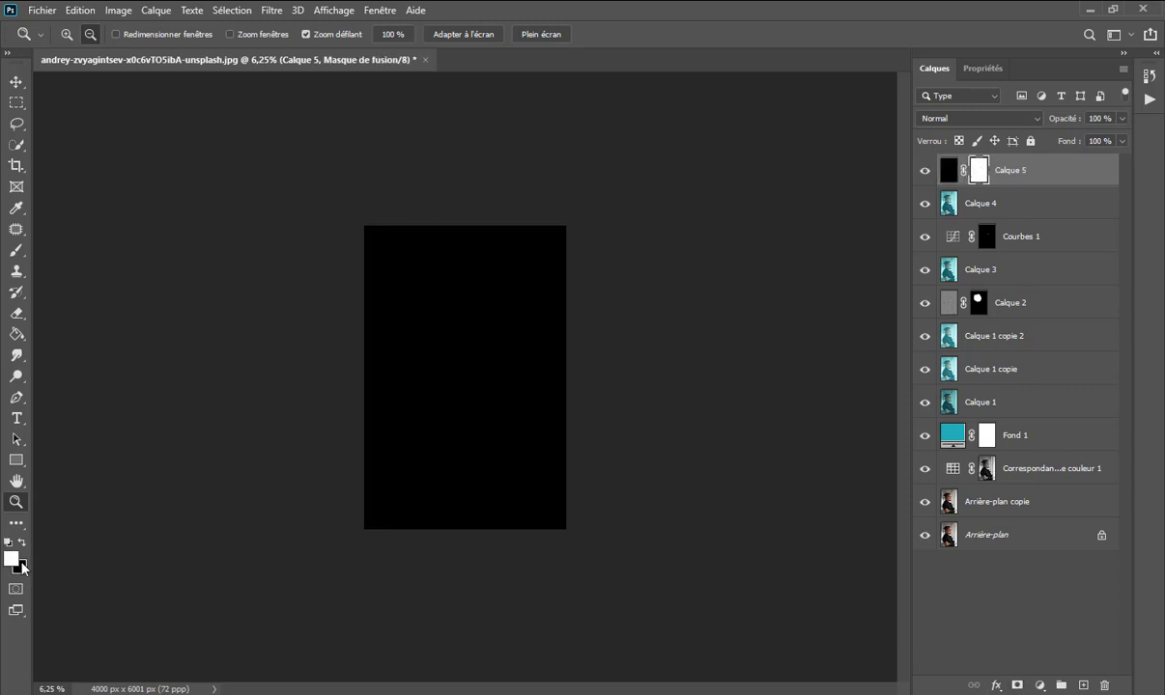
Paint one soft black dab of about 3400 px over the face on Calque 5's mask
{"action": "key", "text": "x"}
{"action": "key", "text": "x"}
{"action": "key", "text": "x"}
{"action": "left_click", "coordinate": [20, 251]}
{"action": "left_click", "coordinate": [87, 251]}
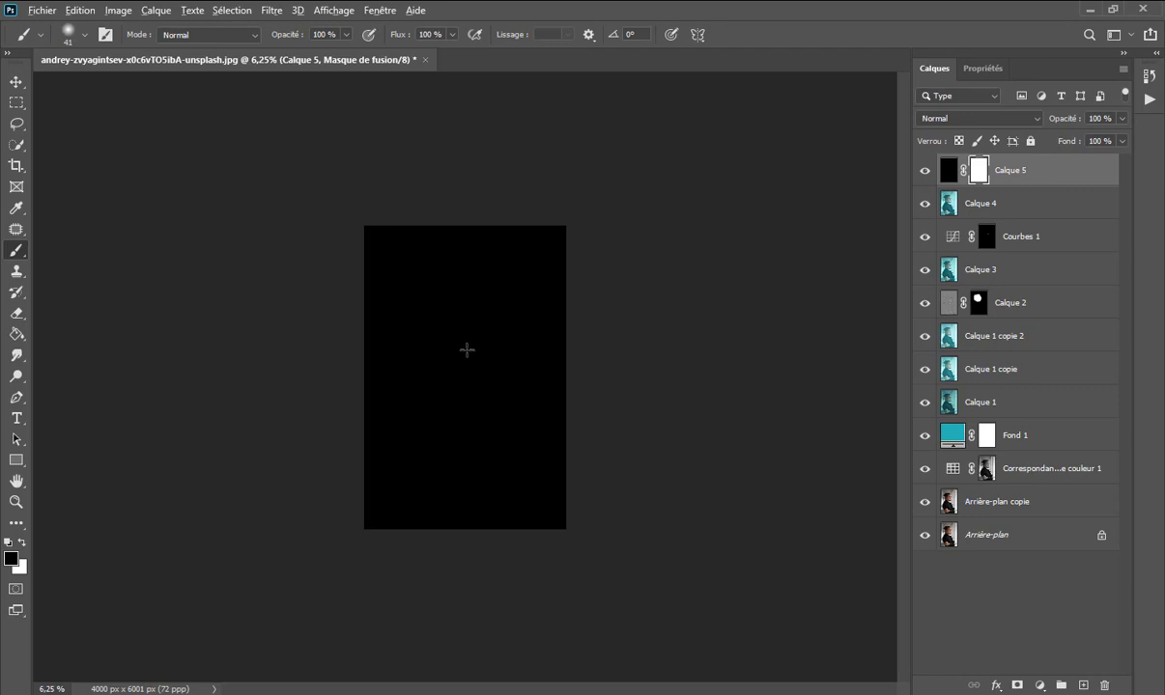
{"action": "left_click_drag", "start_coordinate": [466, 350], "coordinate": [533, 382]}
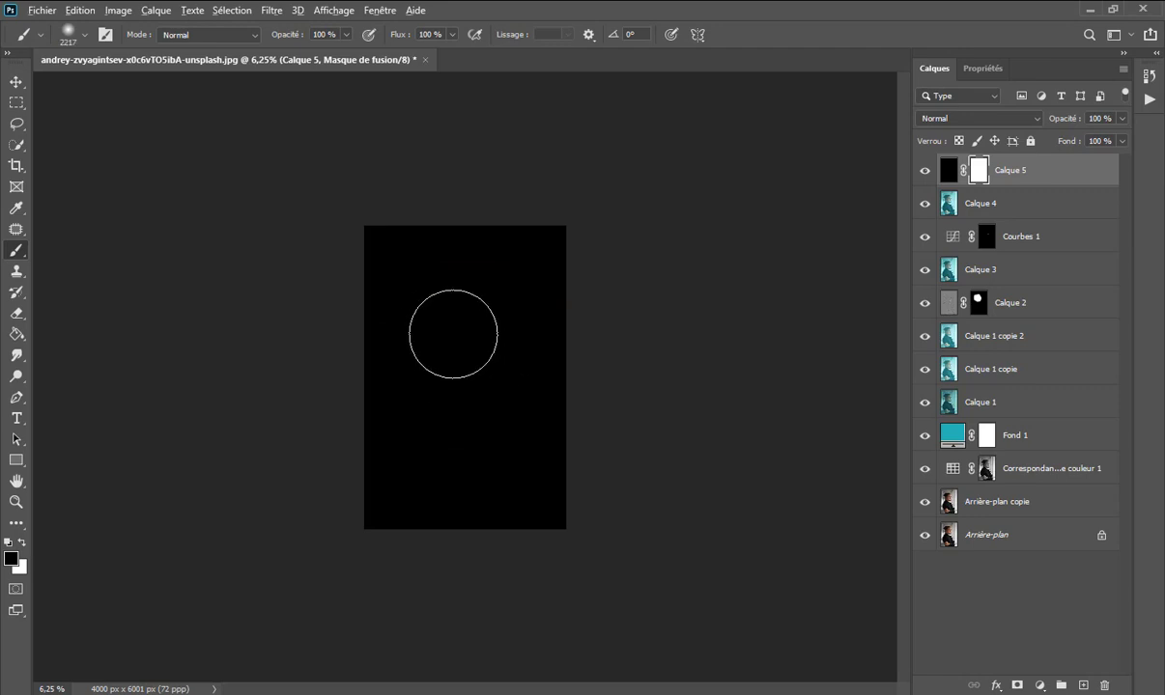
{"action": "left_click_drag", "start_coordinate": [453, 335], "coordinate": [502, 359]}
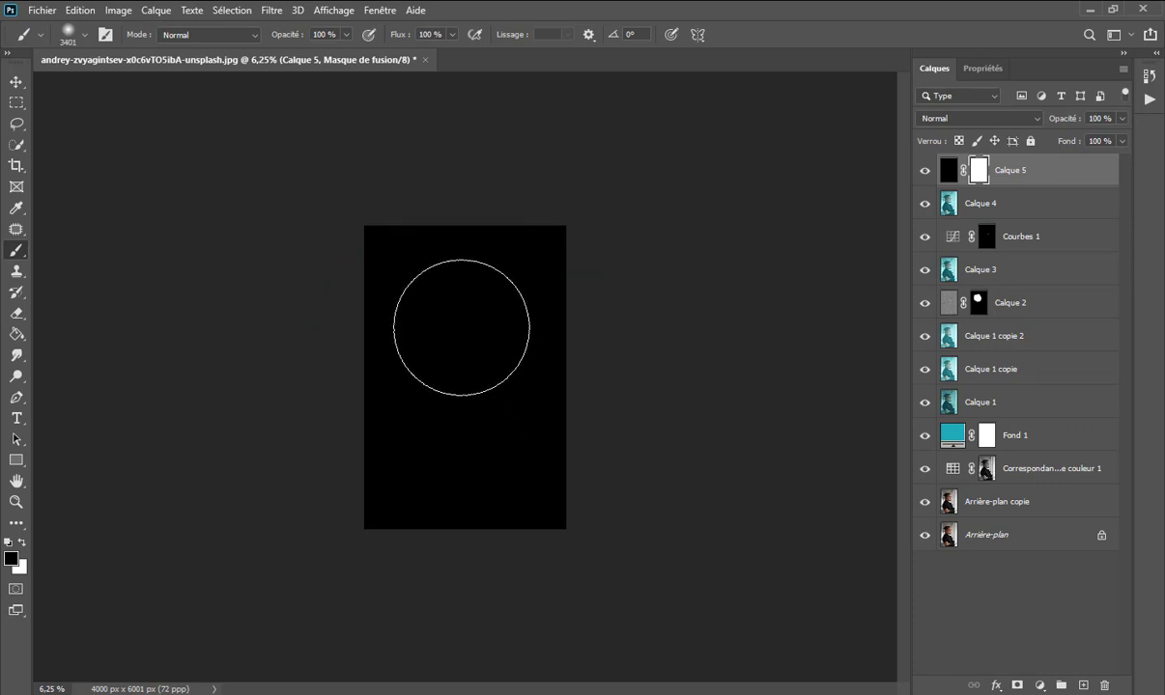
{"action": "left_click", "coordinate": [460, 327]}
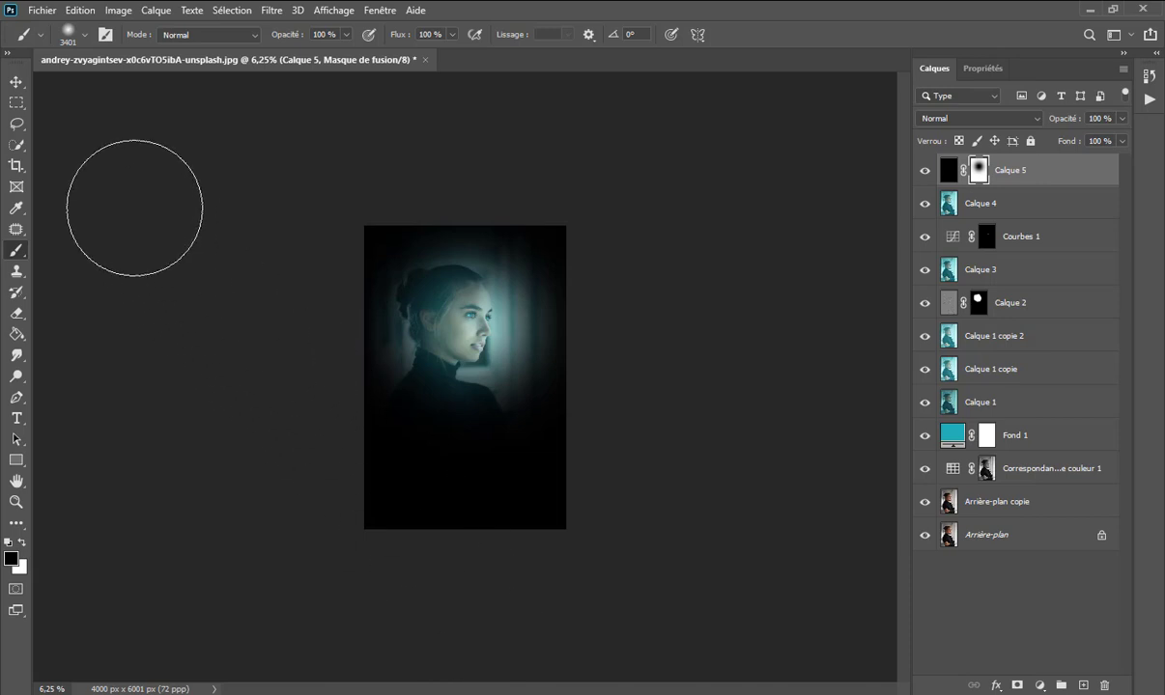
{"action": "left_click", "coordinate": [80, 11]}
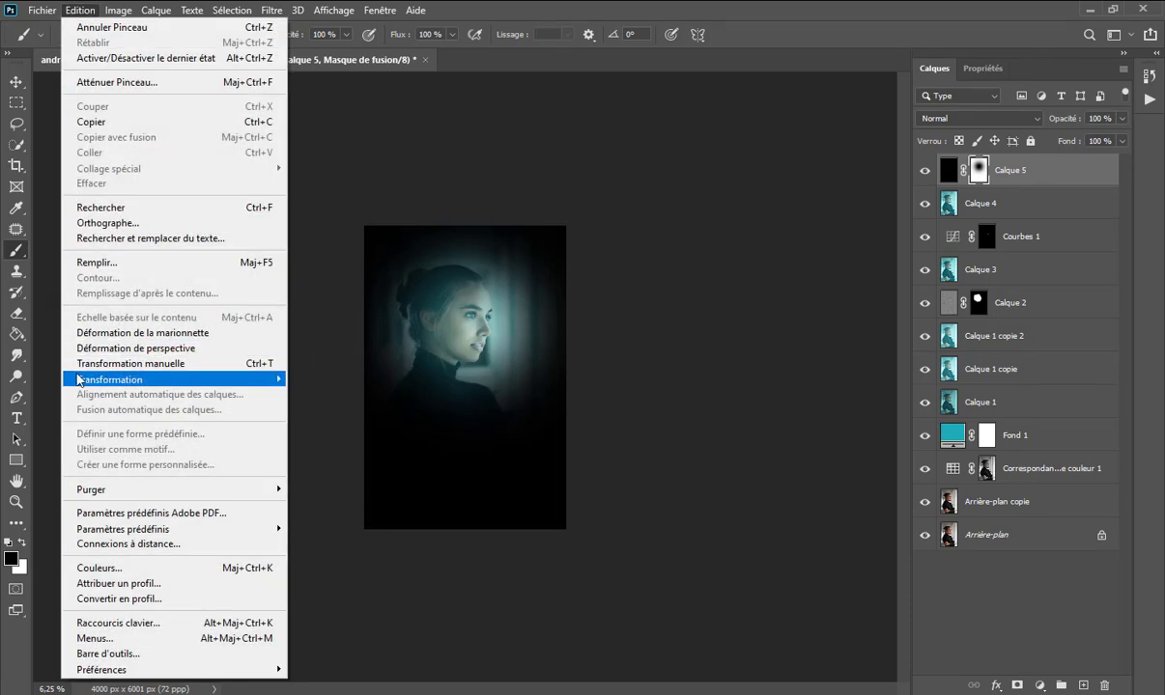
Free Transform the vignette layer to about 124% wide and 188% tall, recentred
{"action": "left_click", "coordinate": [261, 364]}
{"action": "left_click_drag", "start_coordinate": [466, 529], "coordinate": [461, 647]}
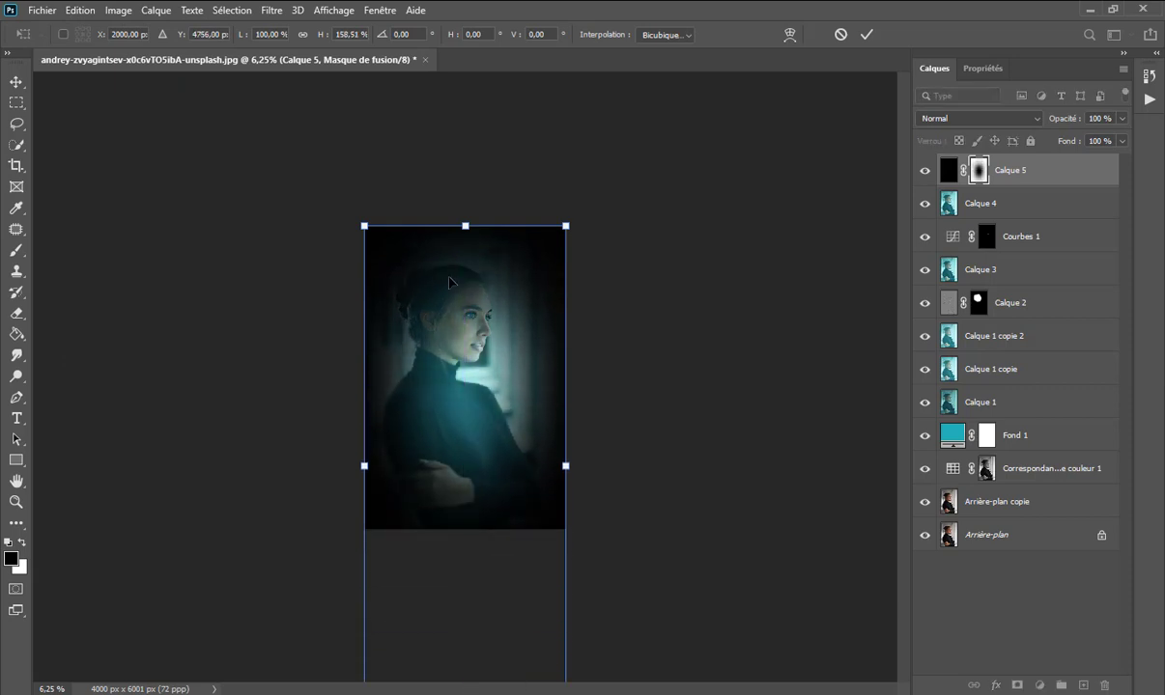
{"action": "left_click_drag", "start_coordinate": [466, 225], "coordinate": [466, 171]}
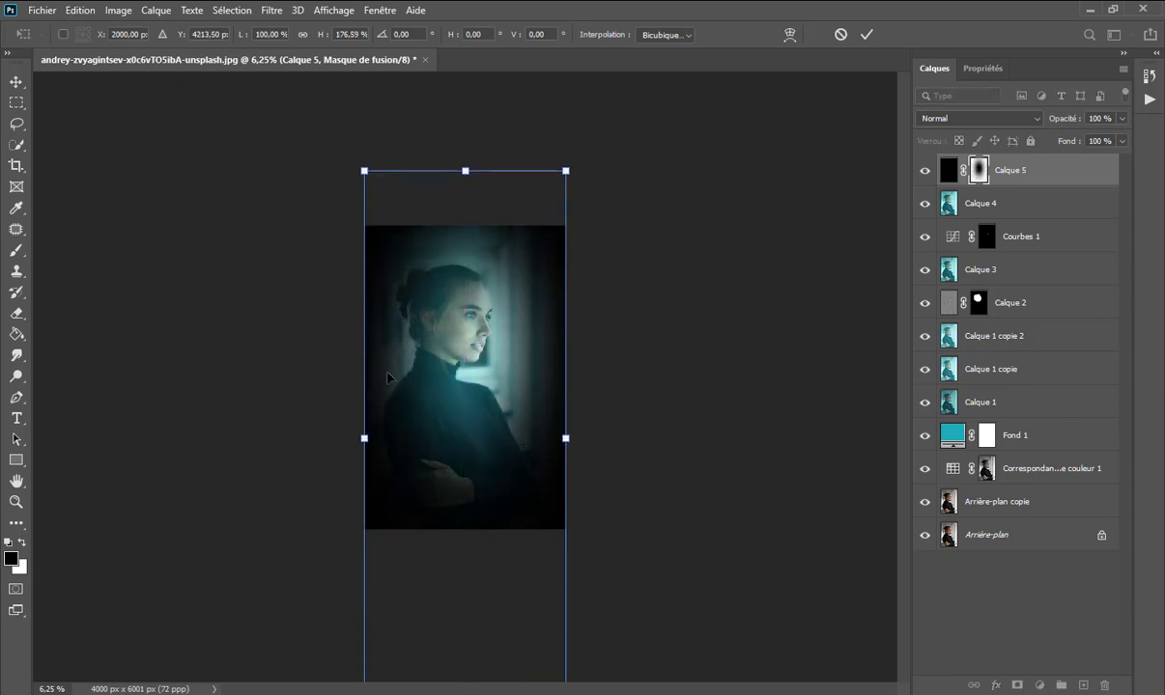
{"action": "left_click_drag", "start_coordinate": [363, 438], "coordinate": [344, 438]}
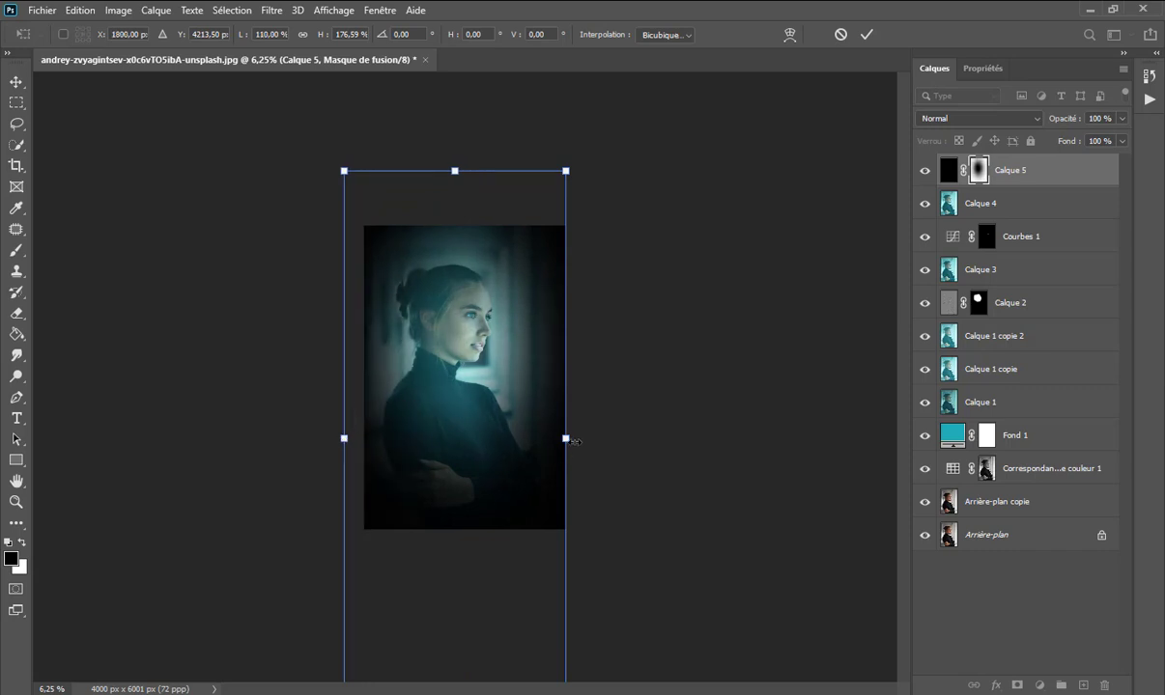
{"action": "left_click_drag", "start_coordinate": [565, 439], "coordinate": [595, 438]}
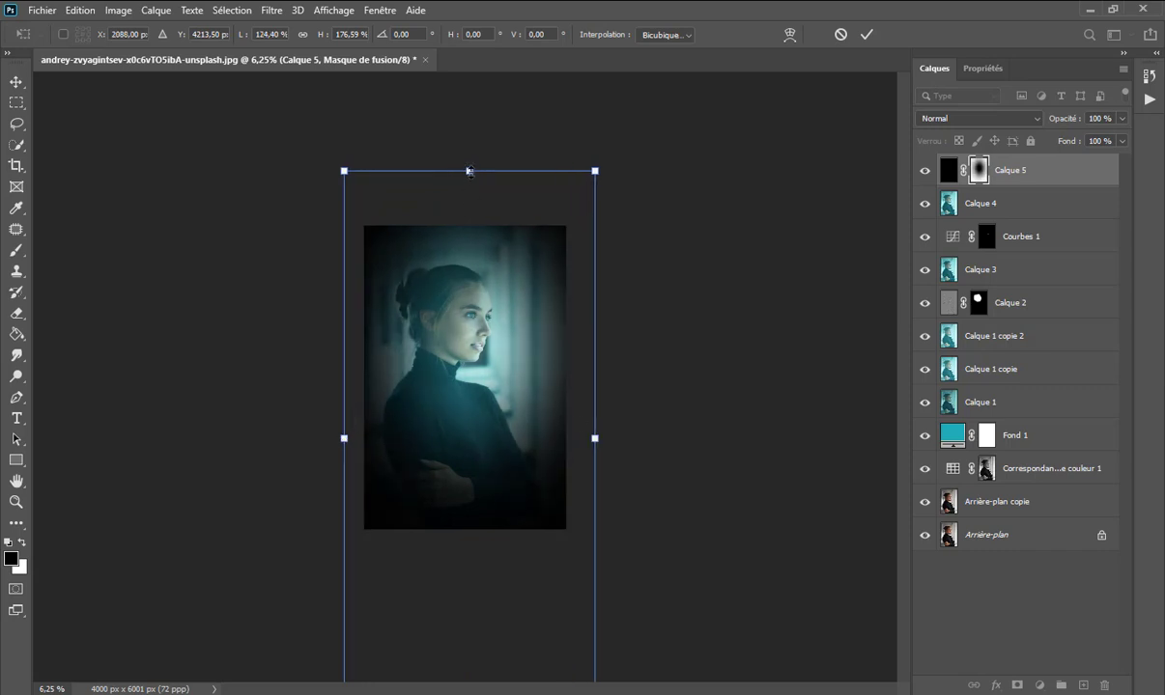
{"action": "left_click_drag", "start_coordinate": [469, 171], "coordinate": [468, 137]}
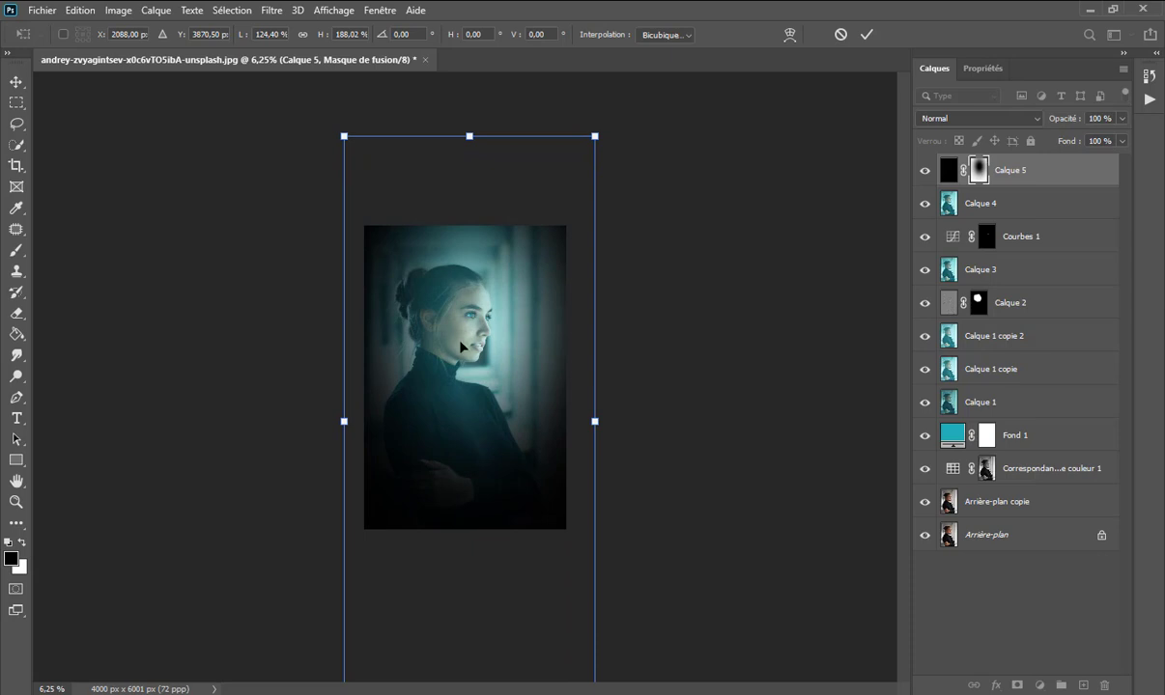
{"action": "left_click_drag", "start_coordinate": [460, 346], "coordinate": [453, 358]}
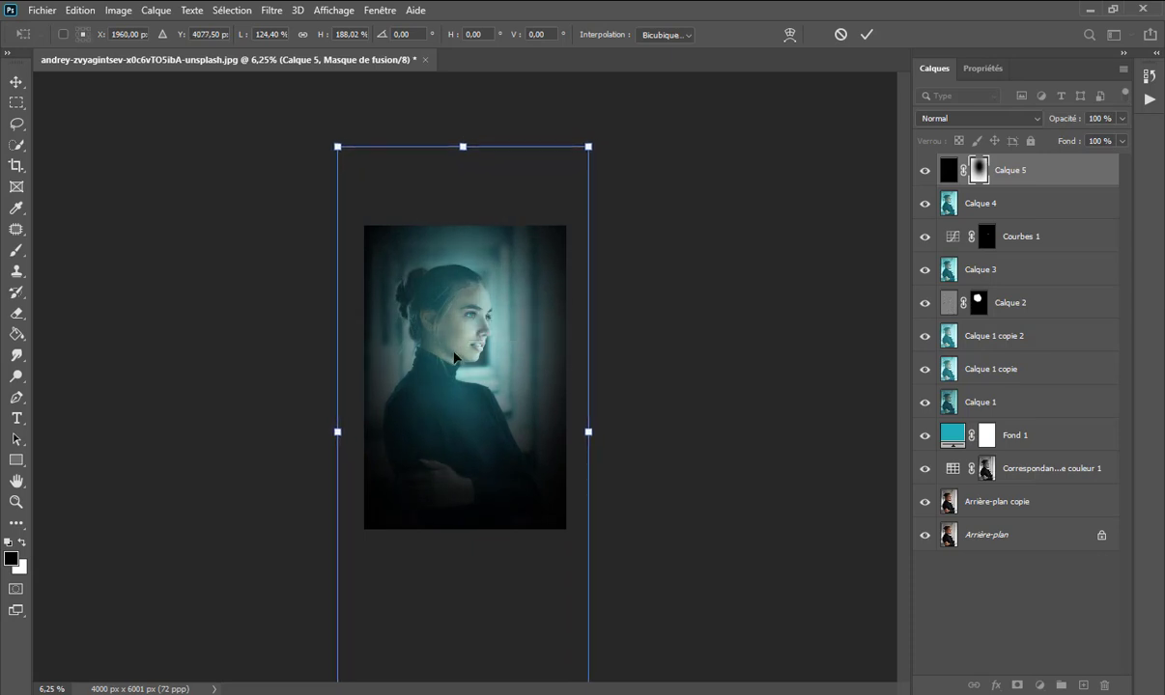
{"action": "left_click", "coordinate": [875, 36]}
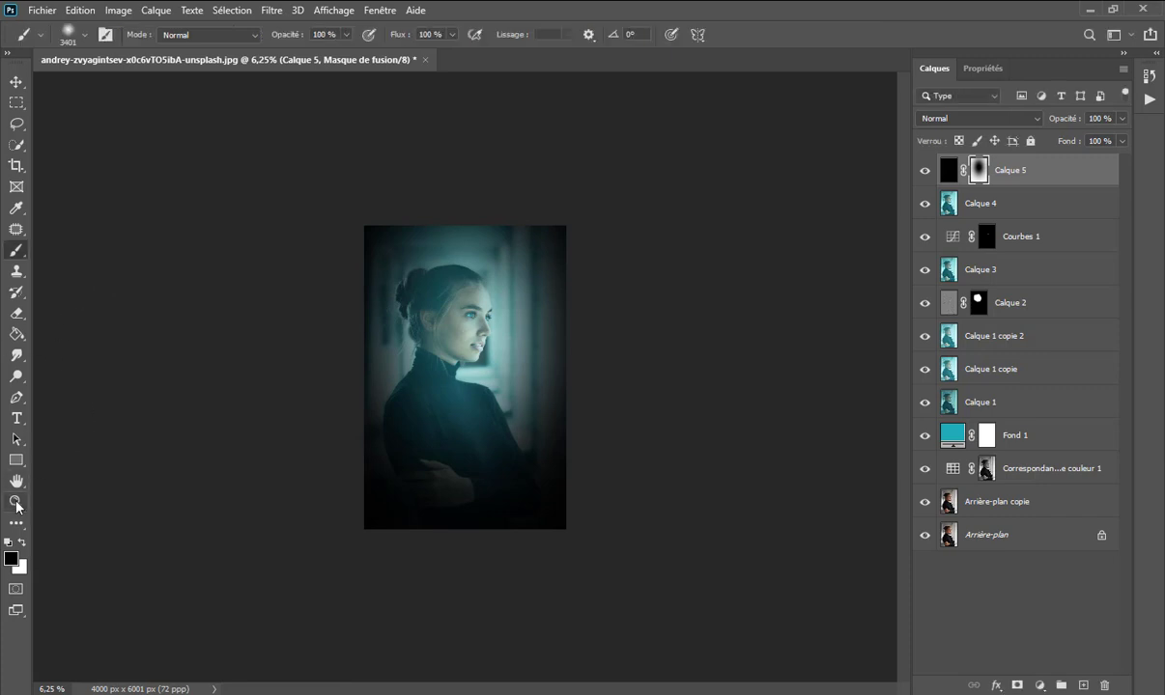
{"action": "left_click", "coordinate": [15, 501]}
Fit the image on screen and set Calque 5 to Lumière tamisée at 71% opacity
{"action": "right_click", "coordinate": [416, 396]}
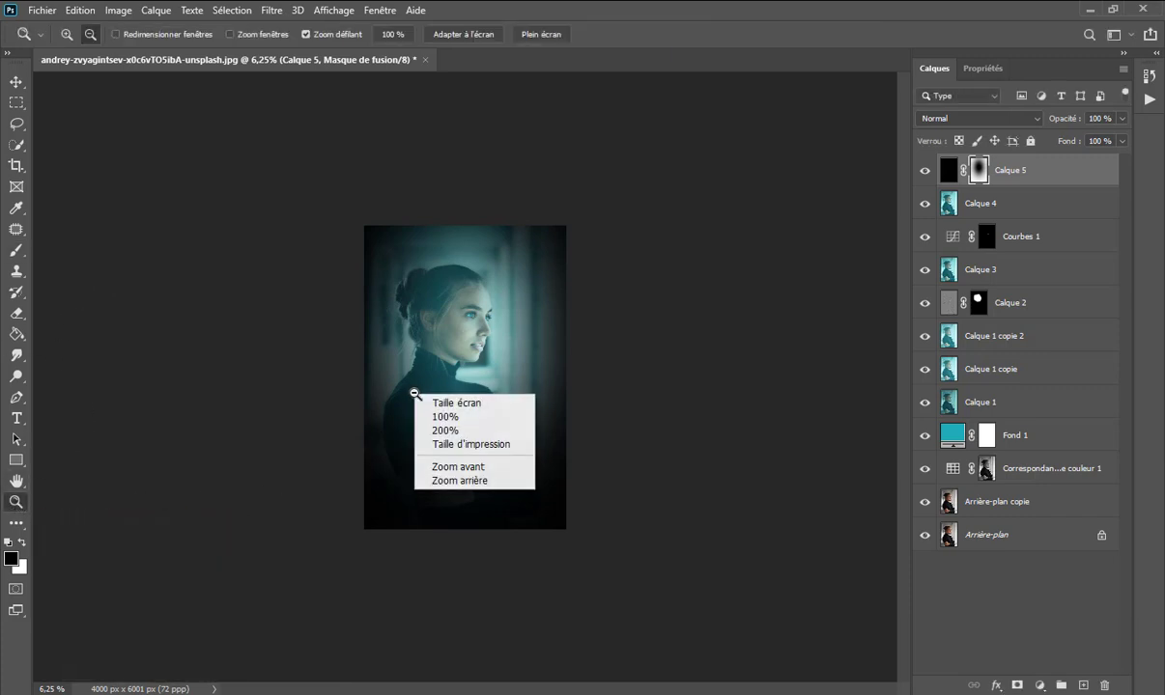
{"action": "left_click", "coordinate": [498, 404]}
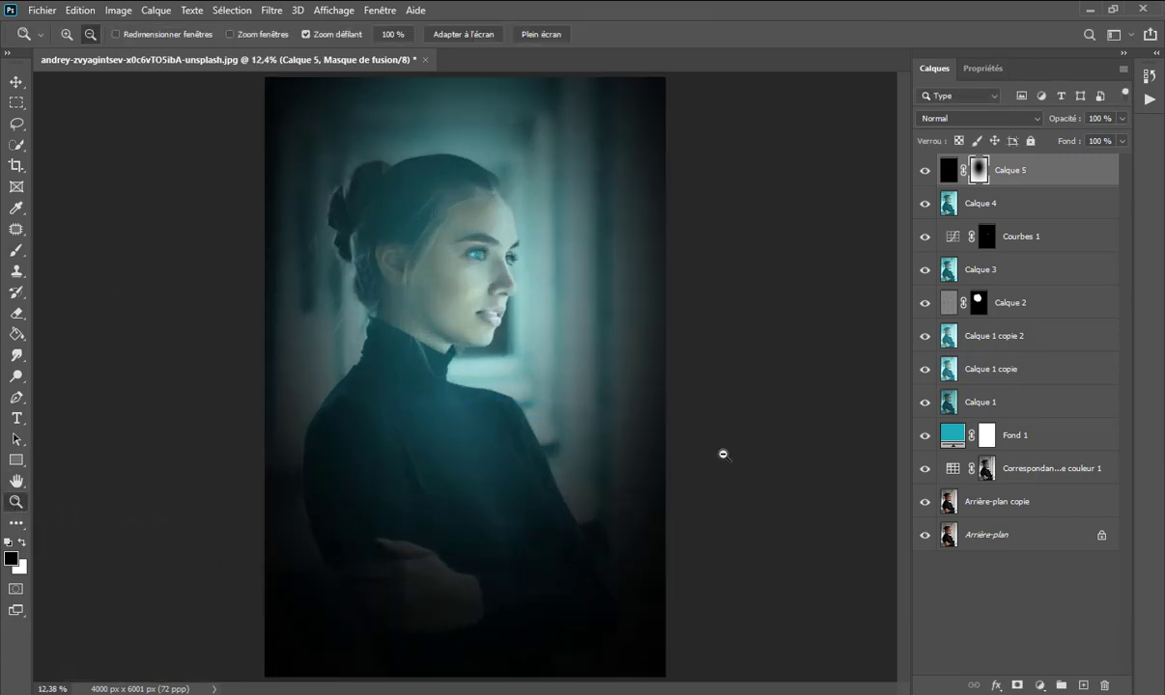
{"action": "left_click", "coordinate": [977, 118]}
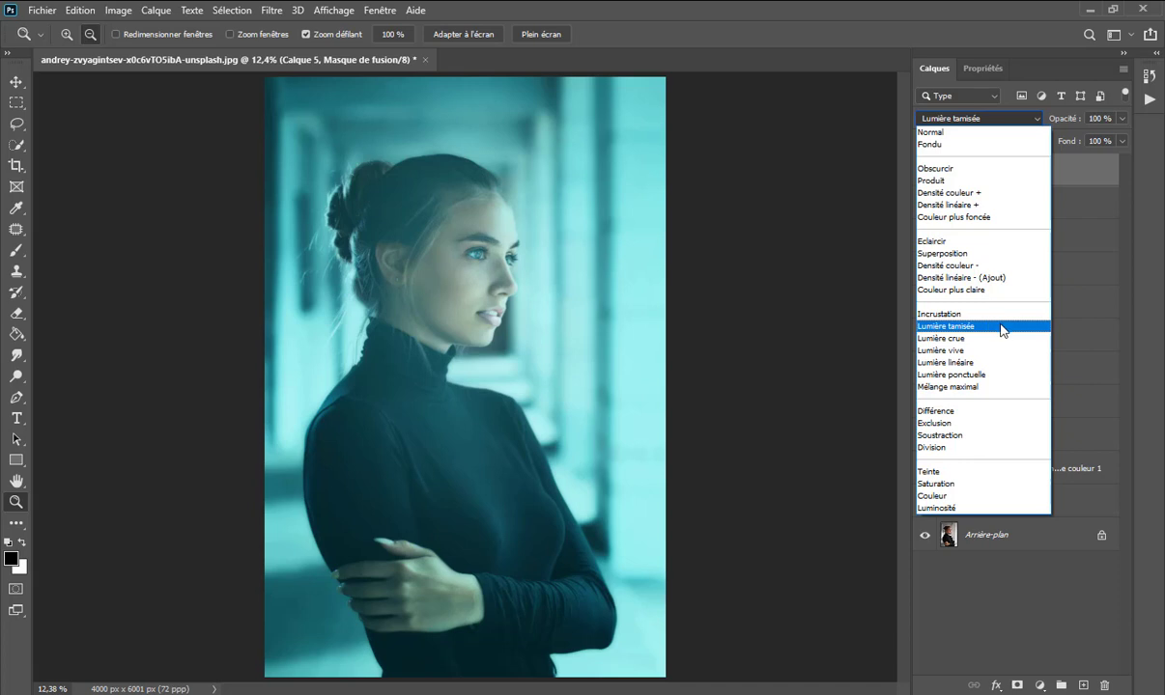
{"action": "left_click", "coordinate": [1001, 328]}
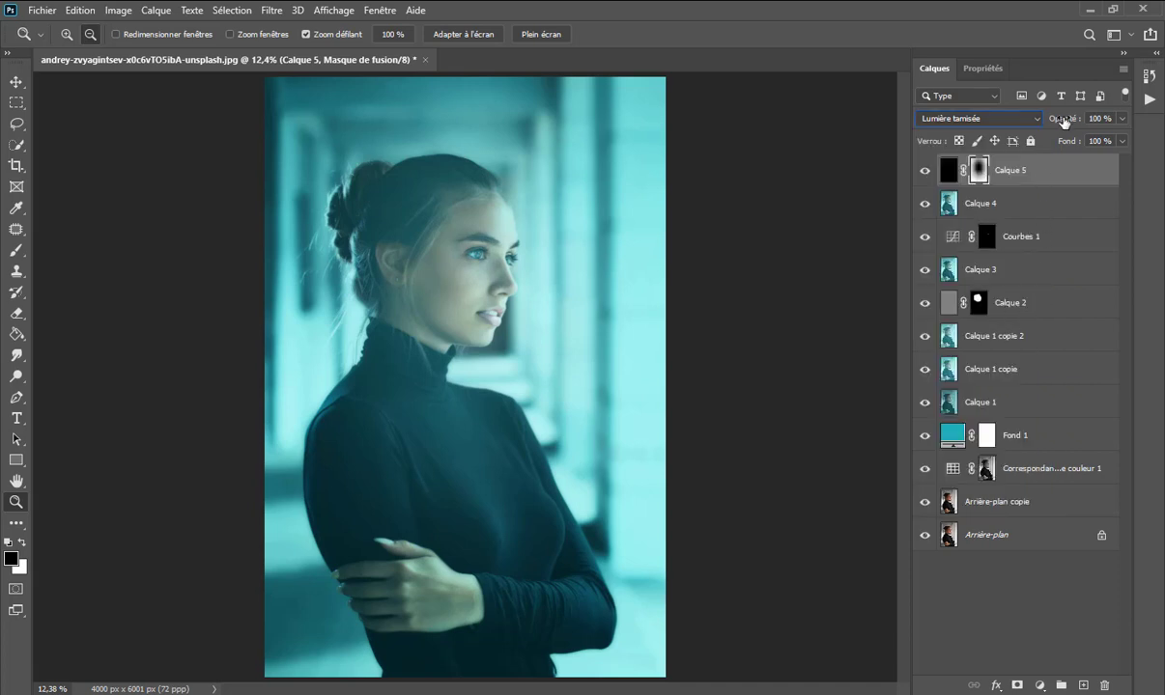
{"action": "left_click_drag", "start_coordinate": [1063, 120], "coordinate": [1052, 127]}
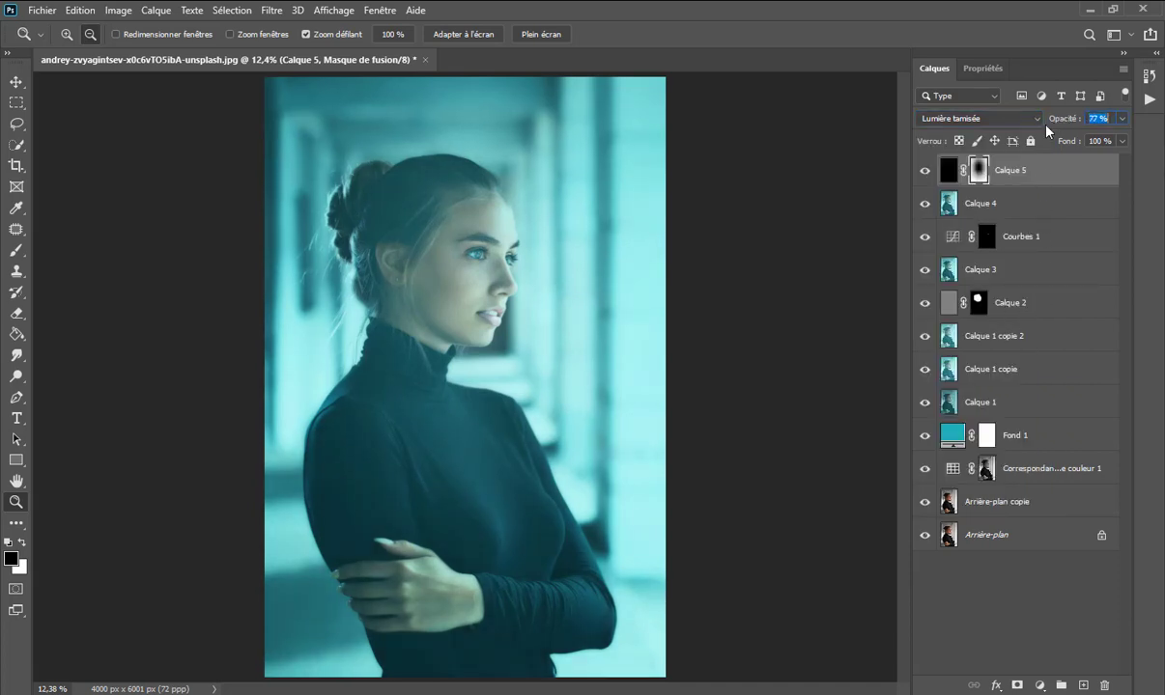
{"action": "left_click_drag", "start_coordinate": [1048, 133], "coordinate": [1044, 126]}
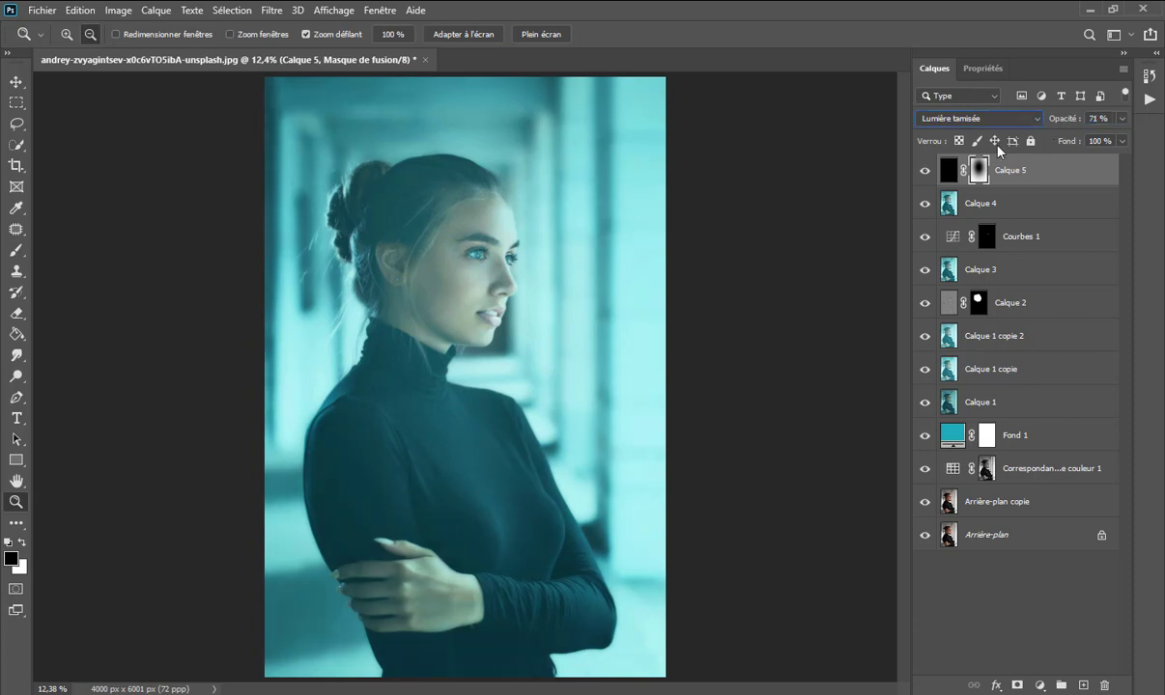
Compare the result without the vignette and against the original photo, then restore all layers
{"action": "left_click", "coordinate": [925, 172]}
{"action": "left_click", "coordinate": [926, 174]}
{"action": "left_click", "coordinate": [924, 536], "text": "alt"}
{"action": "left_click", "coordinate": [925, 536], "text": "alt"}
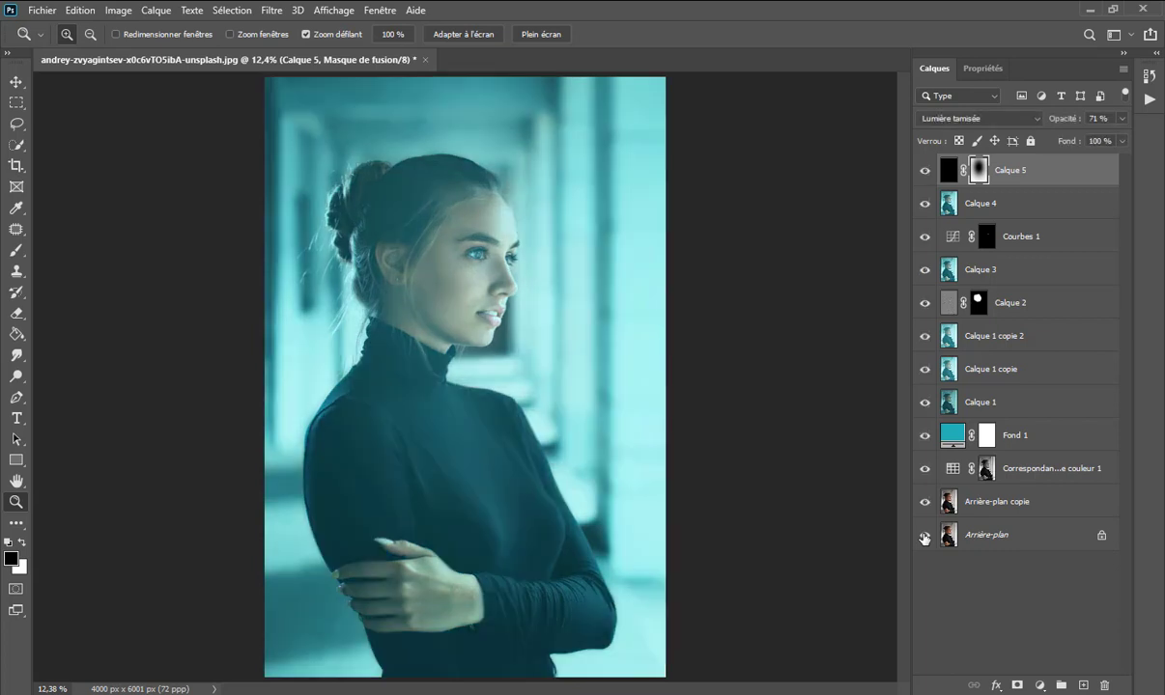
{"action": "left_click", "coordinate": [924, 536], "text": "alt"}
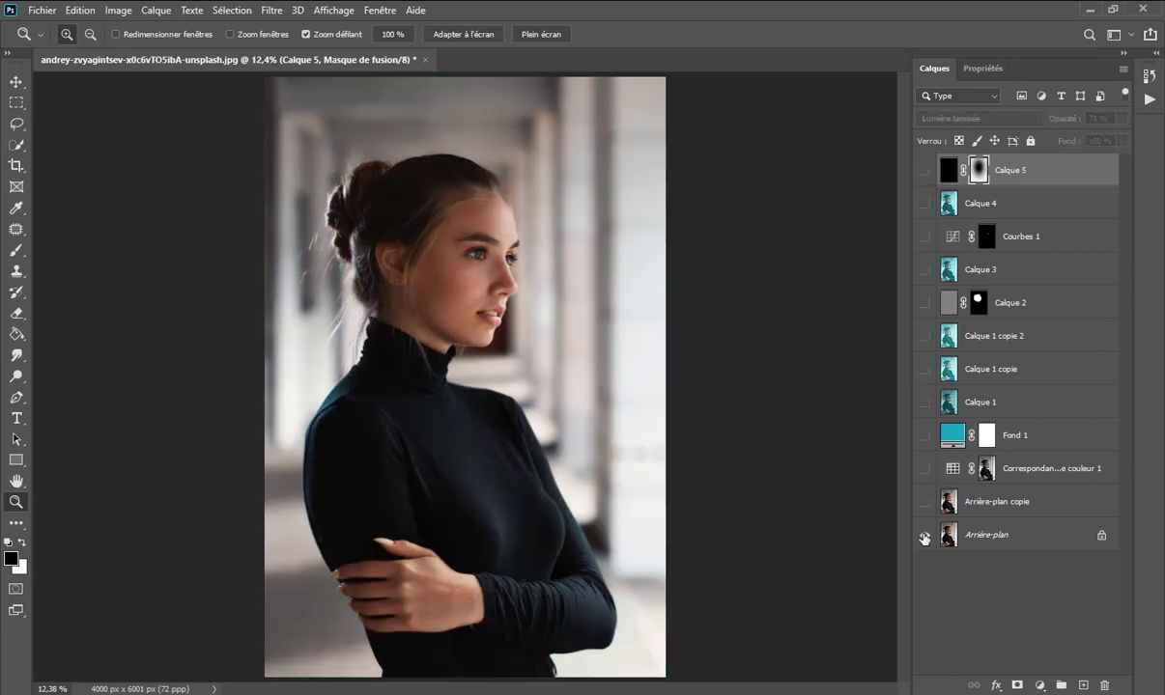
{"action": "left_click", "coordinate": [925, 536], "text": "alt"}
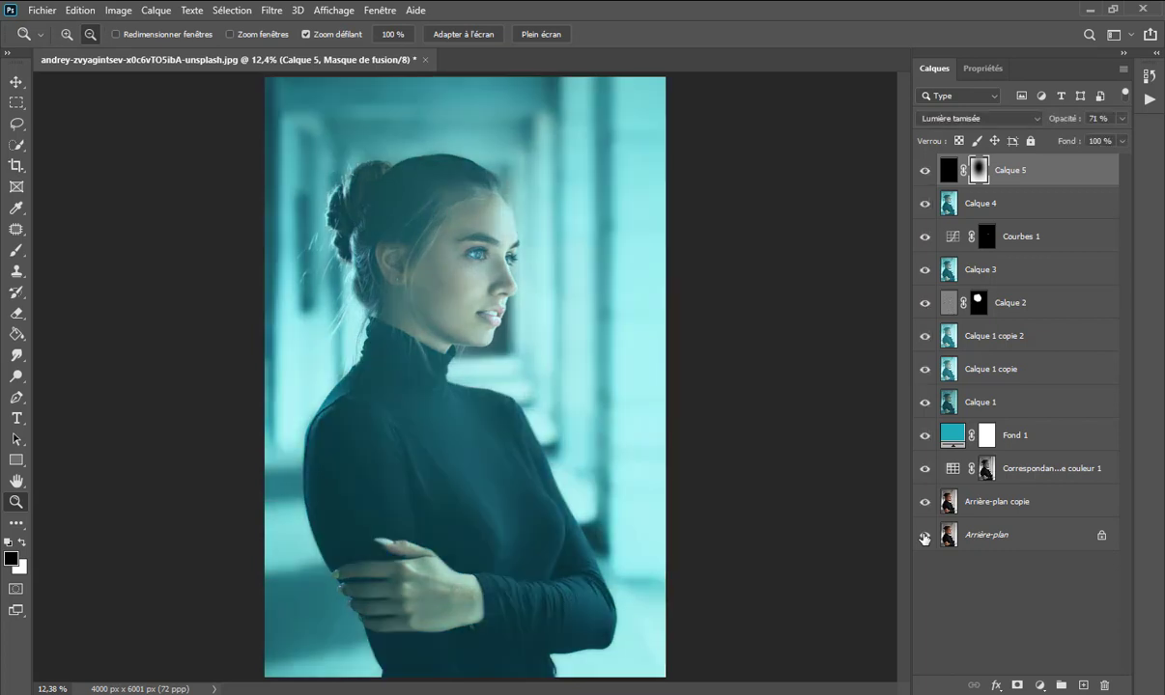